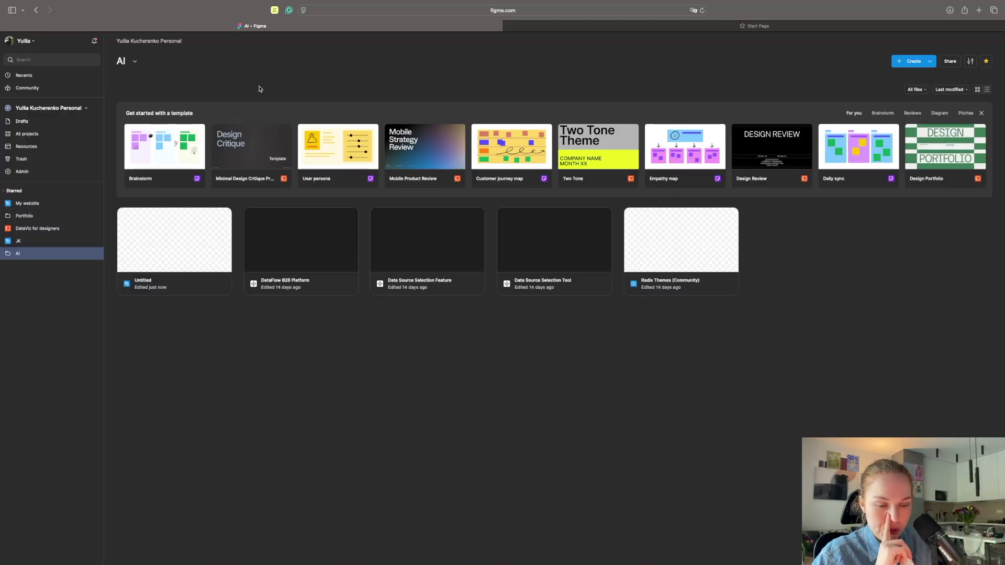
Start a new Make file, correct 'what us' to 'what is' in the prompt, and send it.
{"action": "left_click", "coordinate": [930, 61]}
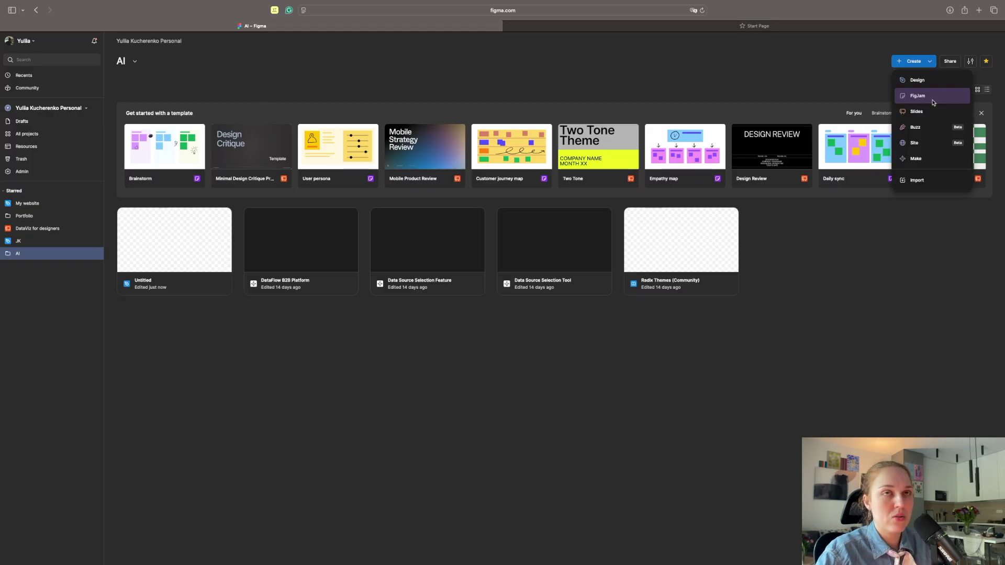
{"action": "left_click", "coordinate": [920, 159]}
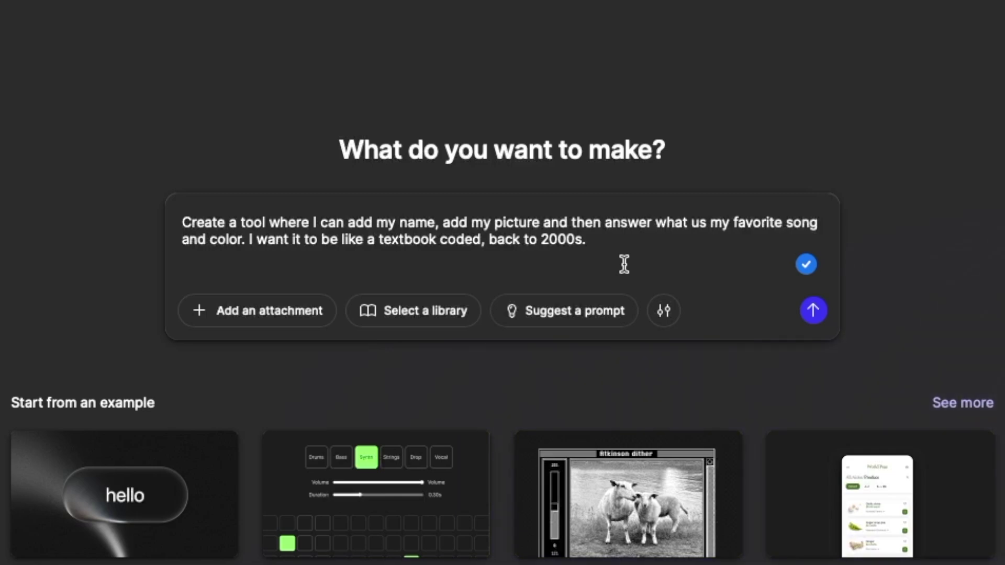
{"action": "left_click", "coordinate": [700, 221]}
{"action": "key", "text": "BackSpace"}
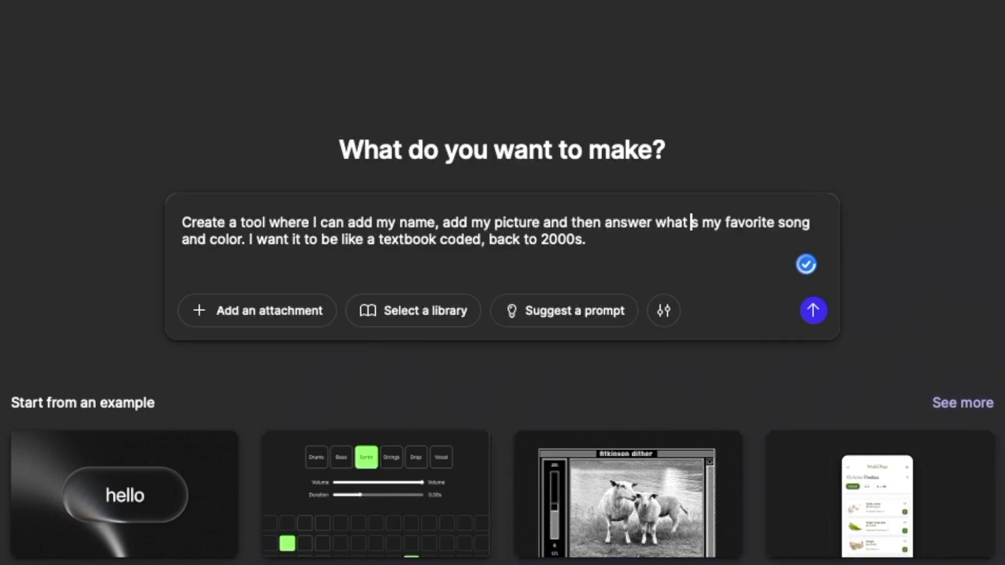
{"action": "type", "text": "i"}
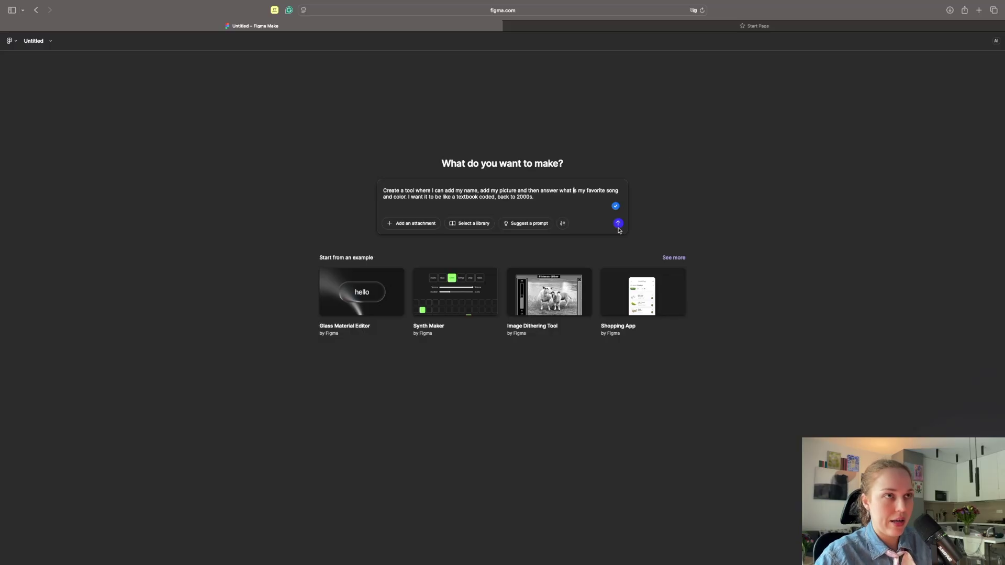
{"action": "left_click", "coordinate": [618, 224]}
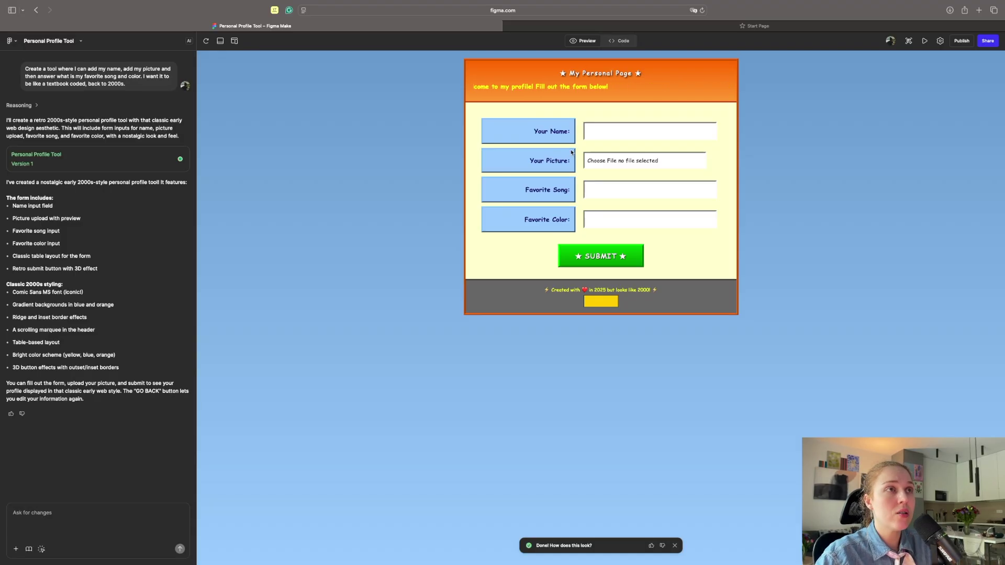
Enter Julia as the name and upload a profile photo JPG into the form.
{"action": "left_click", "coordinate": [591, 133]}
{"action": "type", "text": "Julia"}
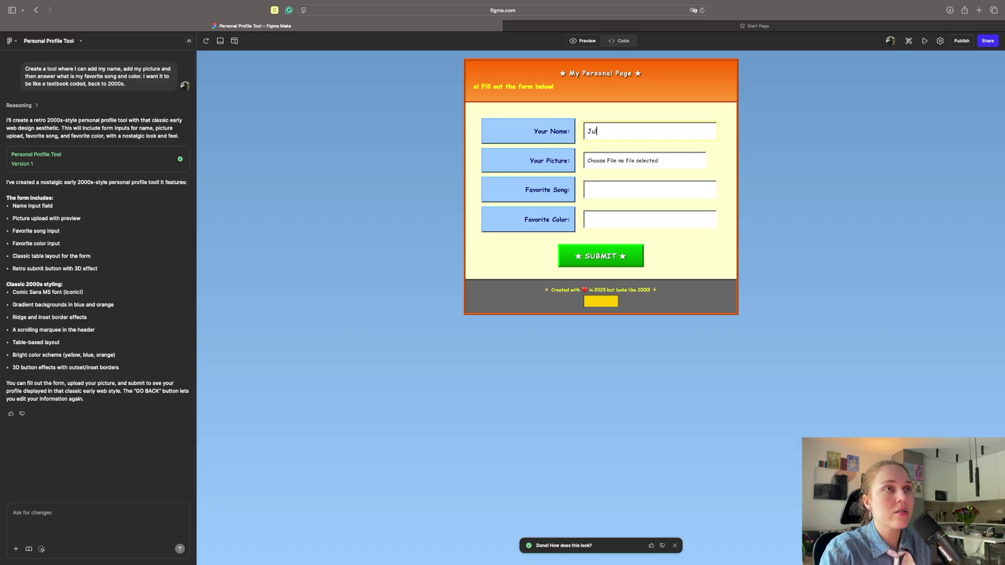
{"action": "left_click", "coordinate": [596, 160]}
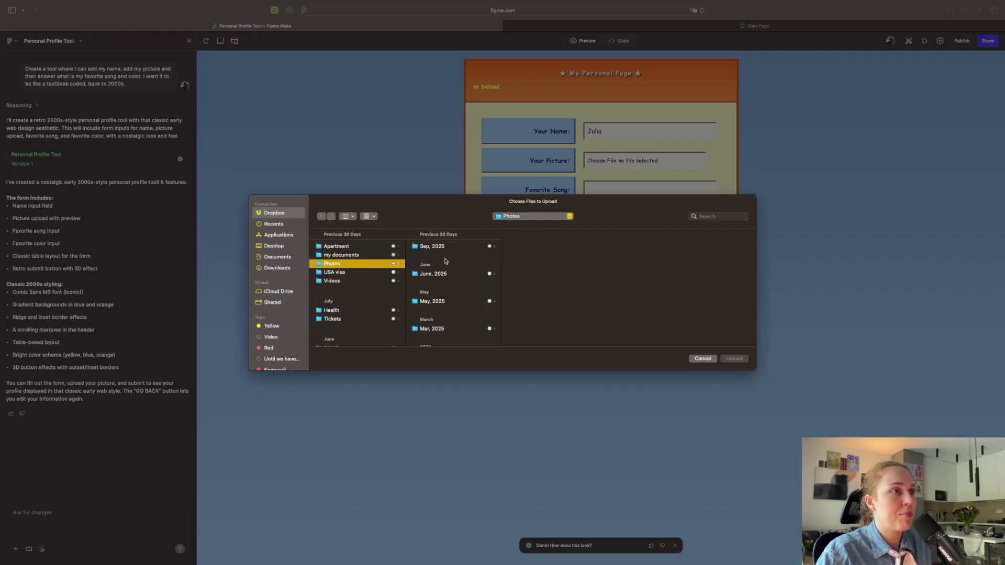
{"action": "scroll", "coordinate": [475, 291], "scroll_direction": "down", "scroll_amount": 10}
{"action": "left_click", "coordinate": [440, 338]}
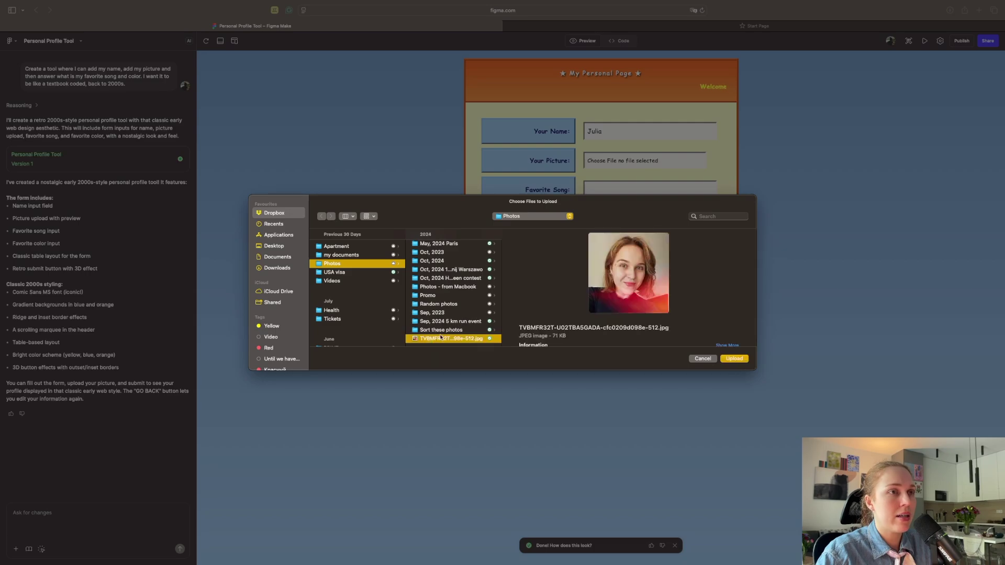
{"action": "left_click", "coordinate": [743, 359]}
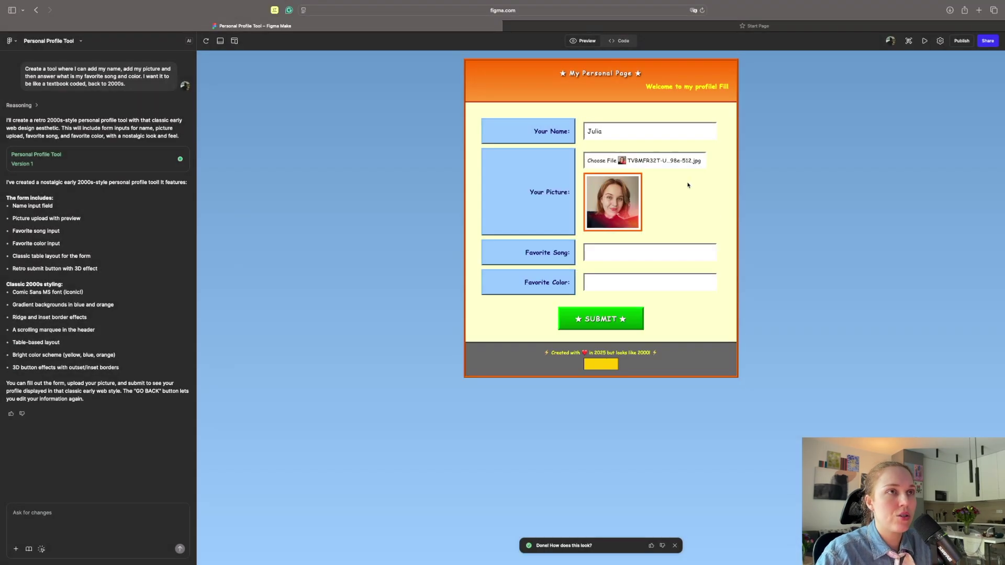
Enter Subway as favourite song and 'Or' as colour, submit, then return to the blank form.
{"action": "left_click", "coordinate": [597, 253]}
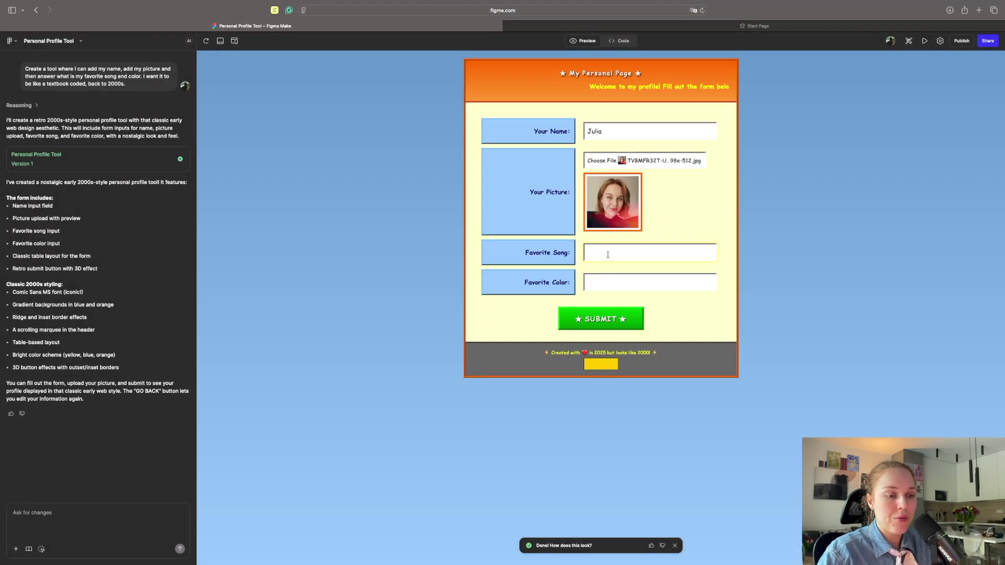
{"action": "type", "text": "Subway"}
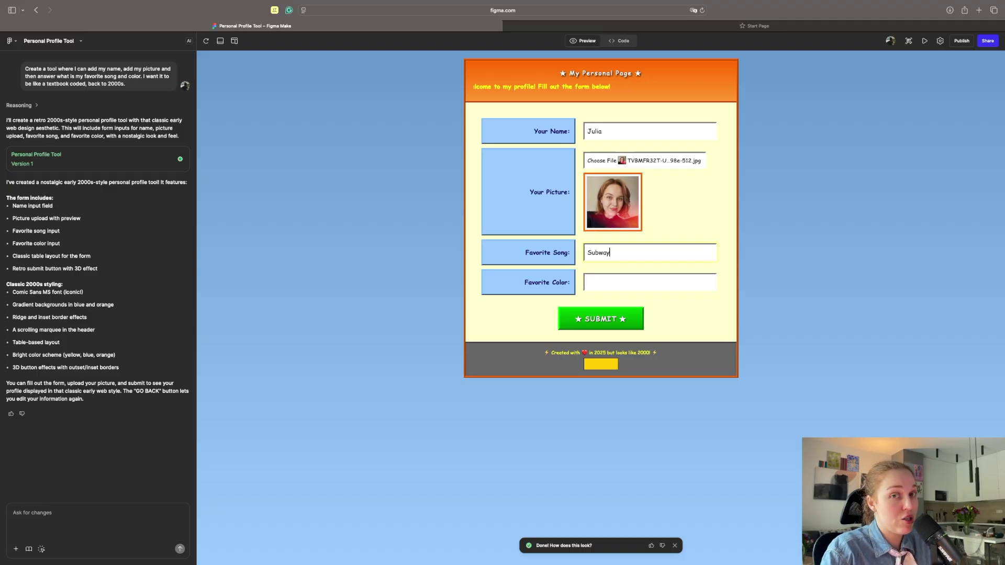
{"action": "left_click", "coordinate": [614, 281]}
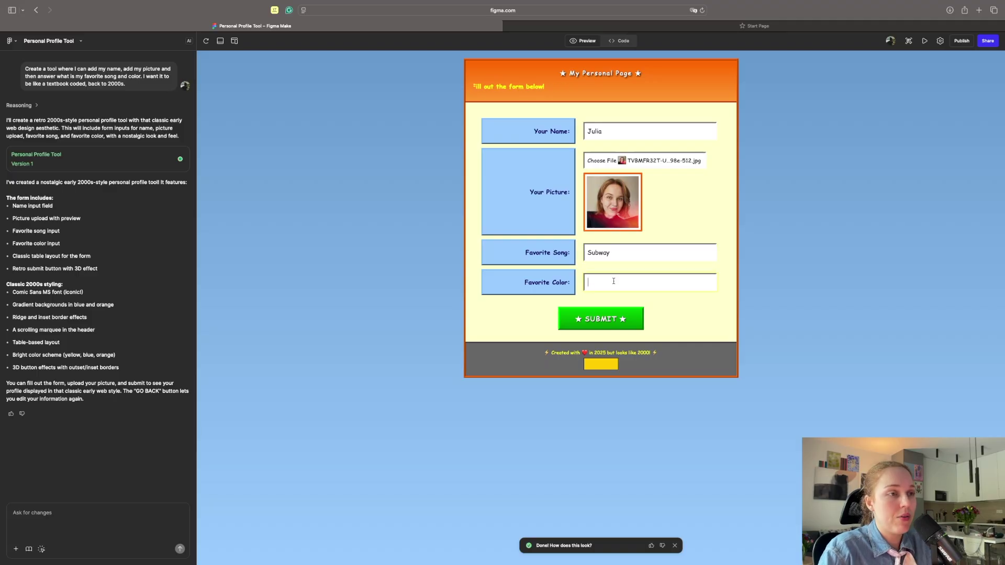
{"action": "type", "text": "Orange"}
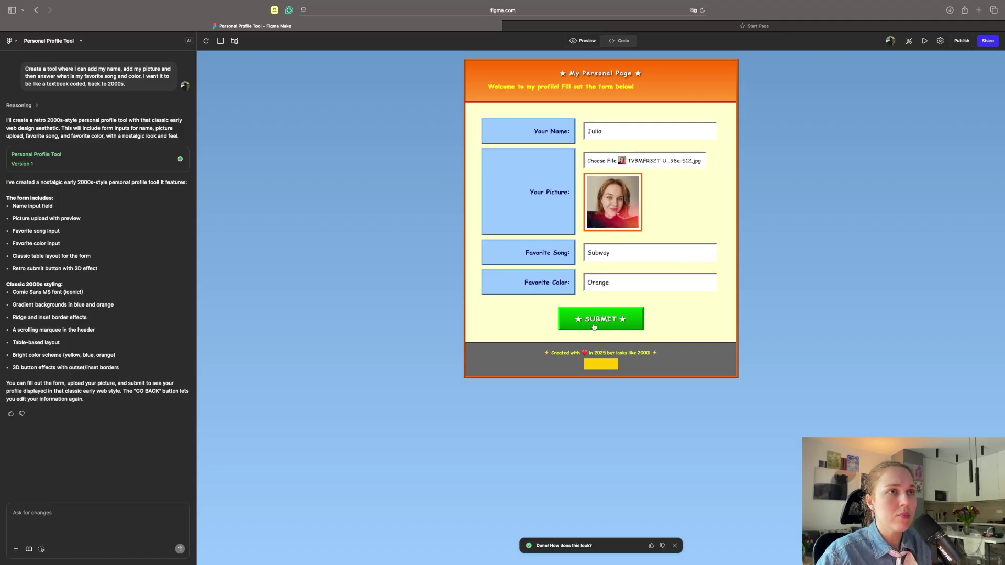
{"action": "left_click", "coordinate": [594, 327]}
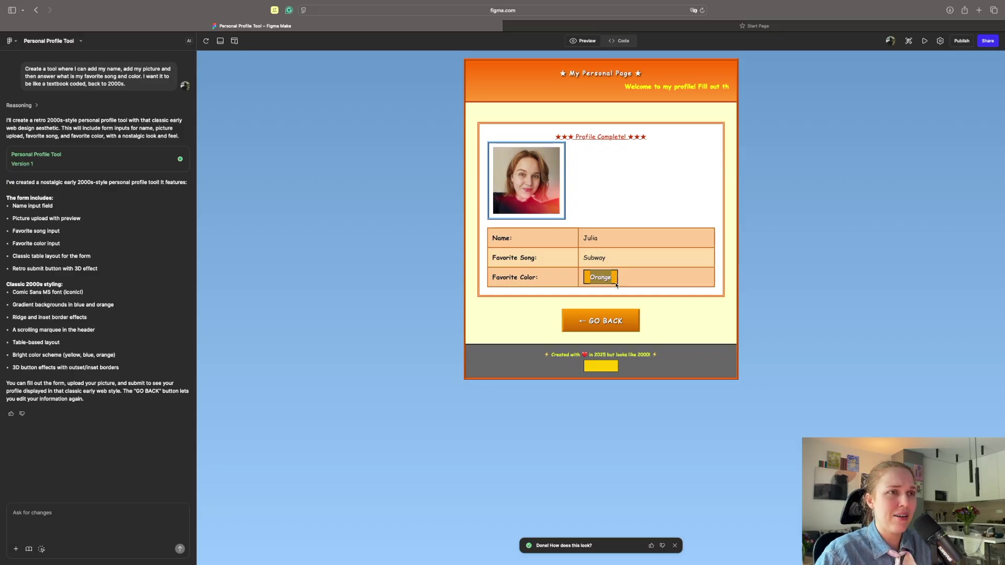
{"action": "left_click", "coordinate": [602, 320]}
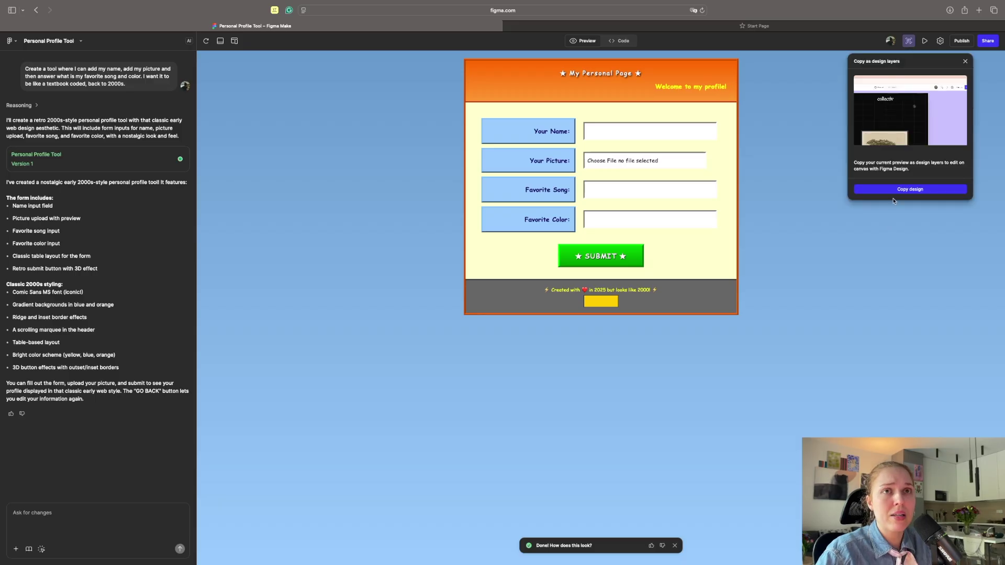
Paste the form as design layers, add a Radix Dialog to Desktop-1 as the profile modal, and copy it as PNG.
{"action": "left_click", "coordinate": [894, 193]}
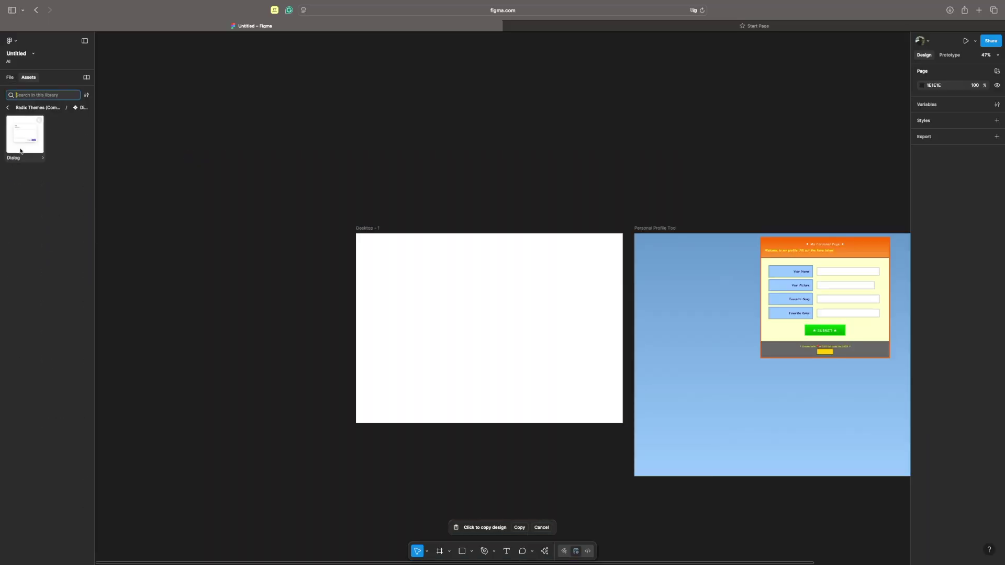
{"action": "left_click_drag", "start_coordinate": [22, 135], "coordinate": [488, 332]}
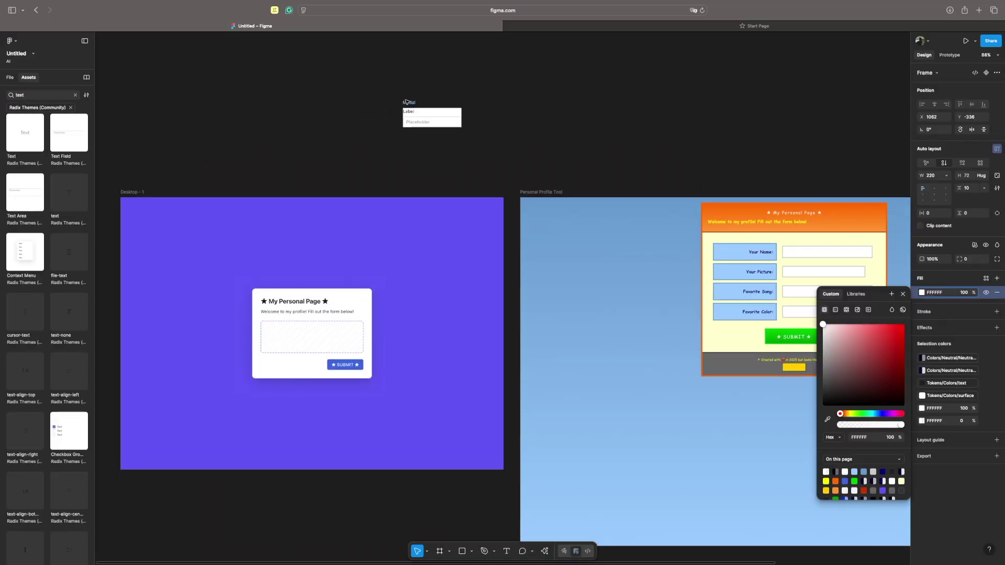
{"action": "left_click", "coordinate": [910, 132]}
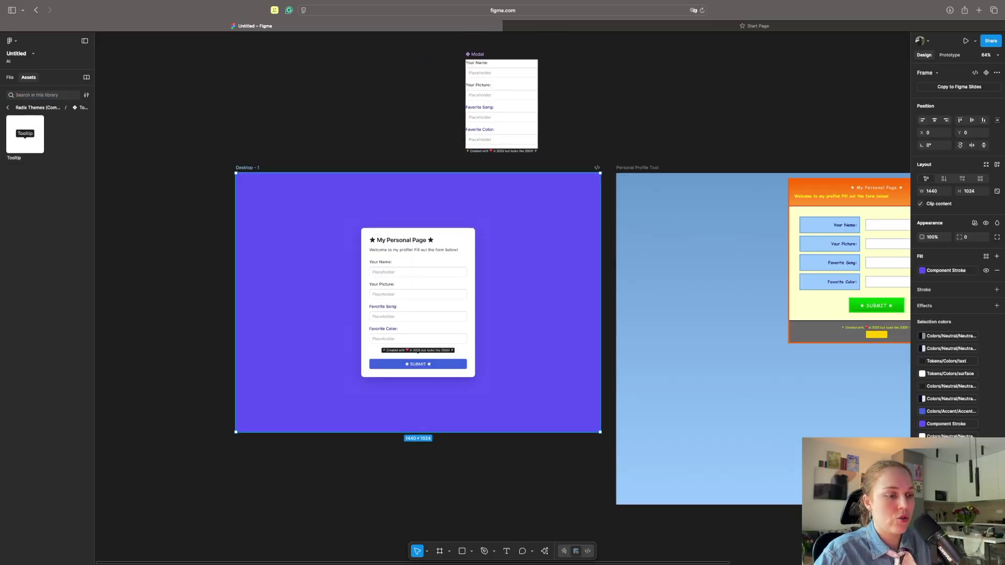
{"action": "key", "text": "super+shift+c"}
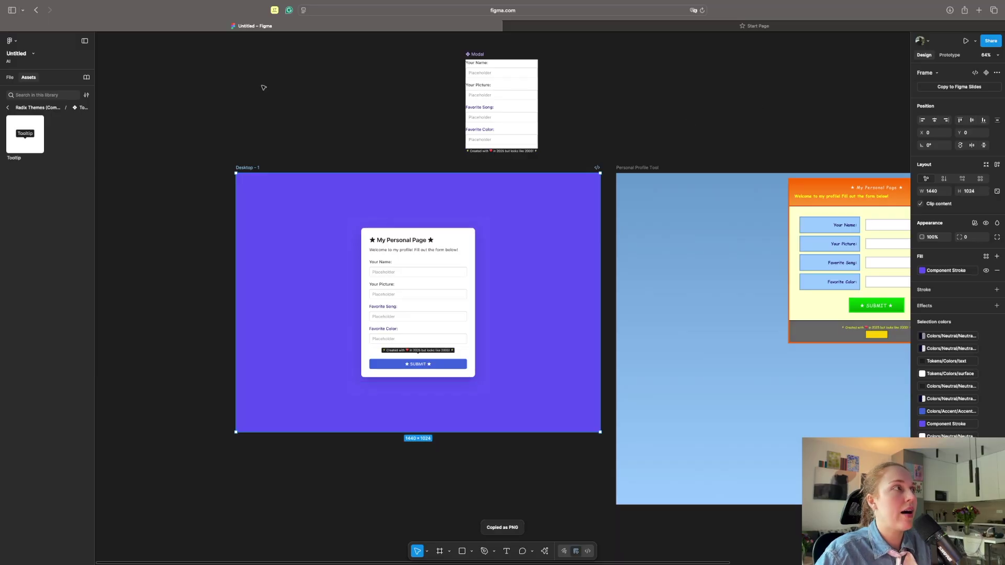
{"action": "left_click", "coordinate": [10, 40]}
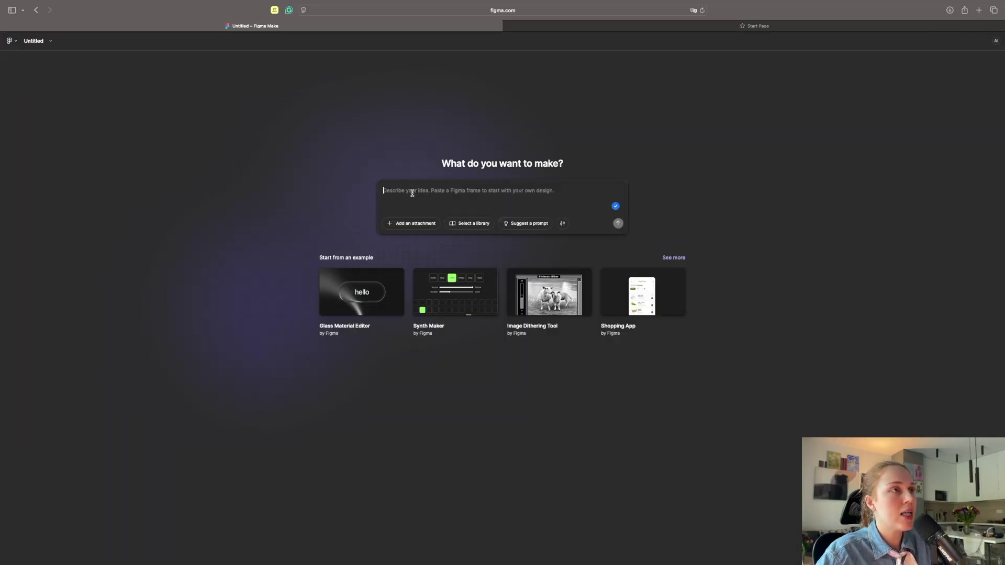
Paste the copied form image and the prompt 'Please make a prototype, make it fun.' into the new Make.
{"action": "key", "text": "super+v"}
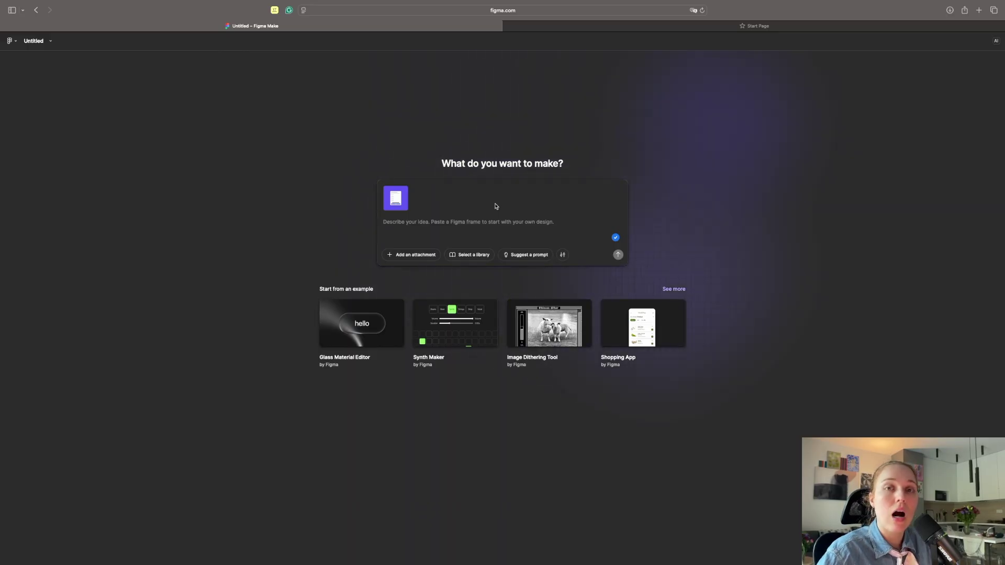
{"action": "key", "text": "super+v"}
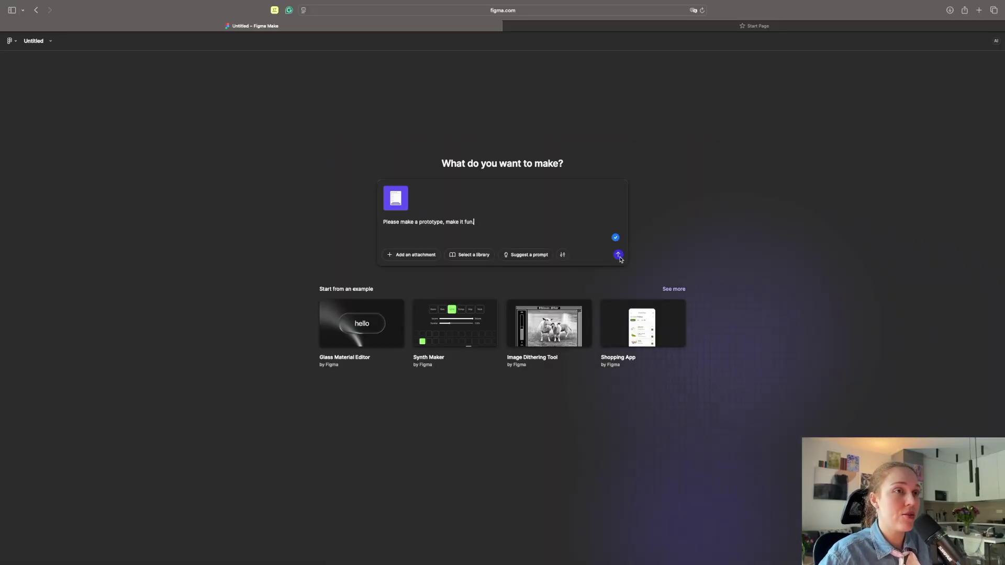
{"action": "mouse_move", "coordinate": [403, 203]}
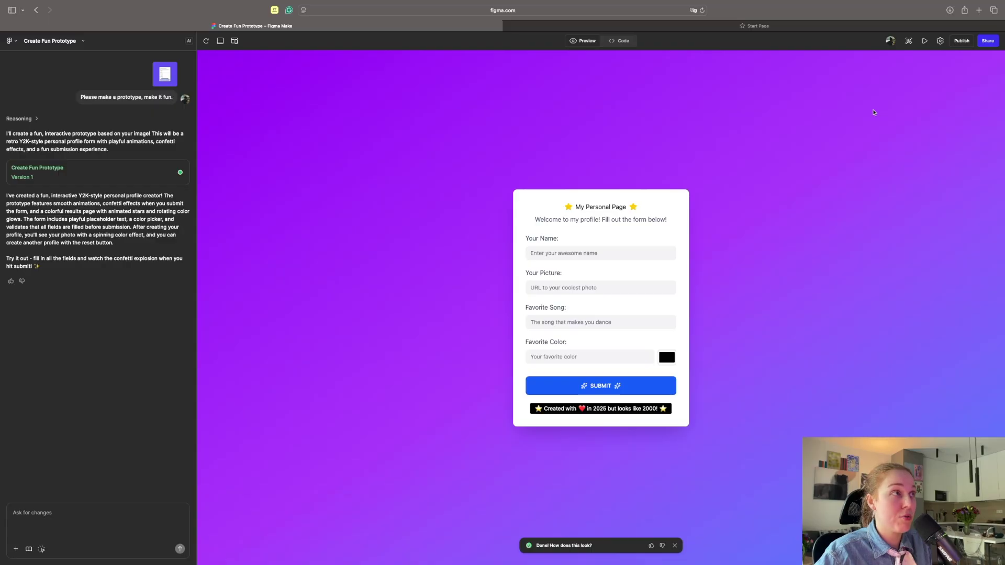
{"action": "left_click", "coordinate": [207, 41]}
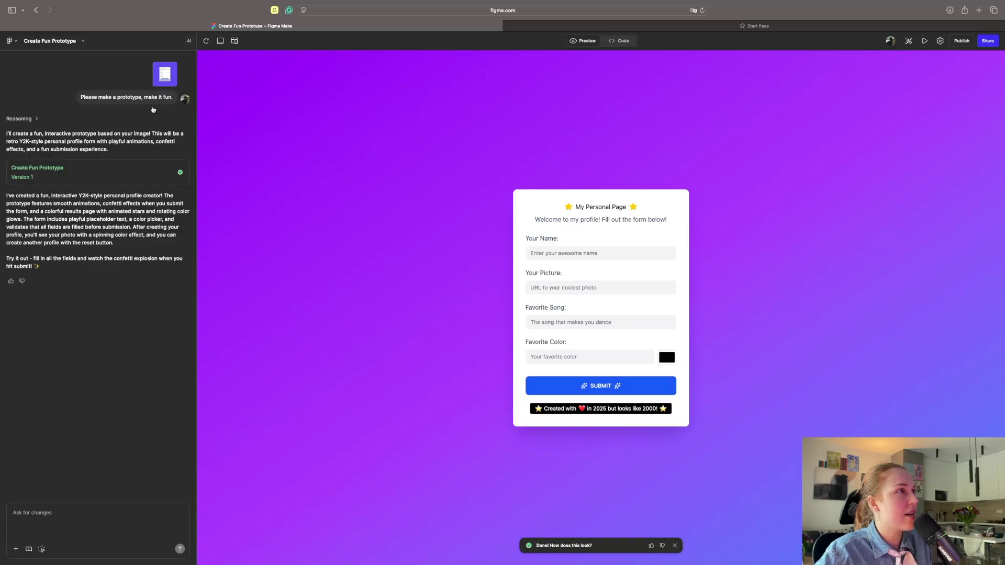
{"action": "left_click", "coordinate": [164, 82]}
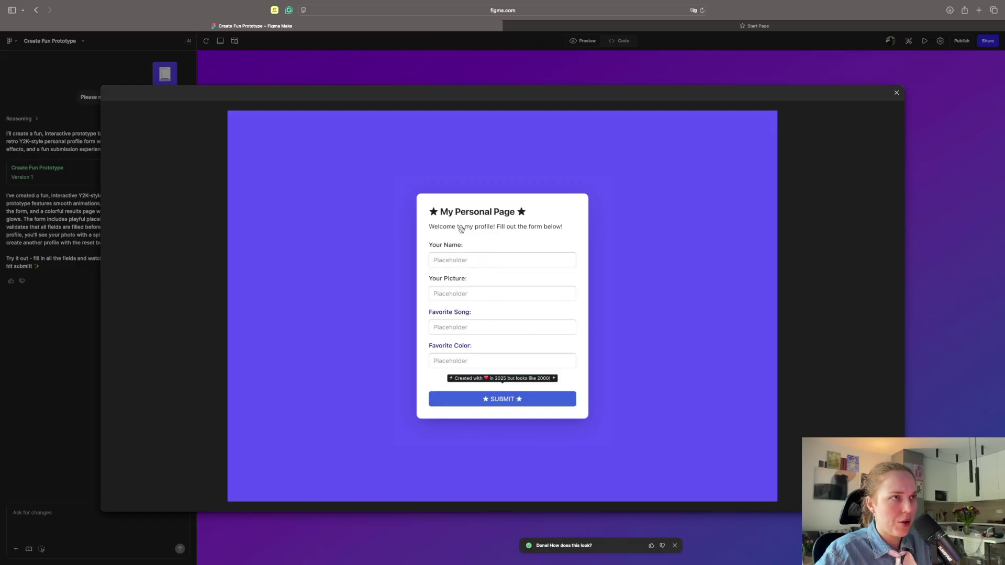
{"action": "key", "text": "Escape"}
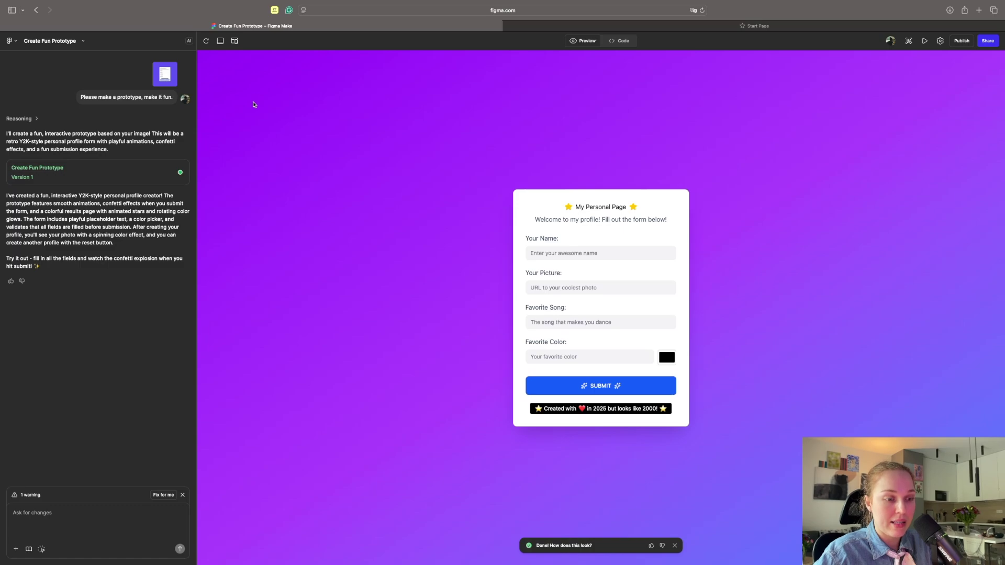
Enter Julia as the name, then briefly re-open and close the attached mockup image.
{"action": "left_click", "coordinate": [616, 253]}
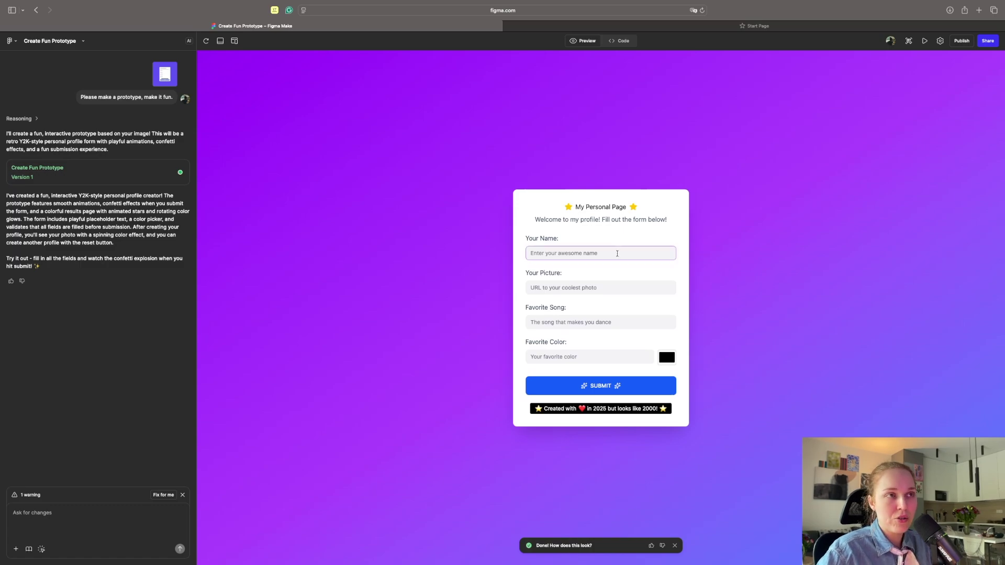
{"action": "type", "text": "Julia"}
{"action": "left_click", "coordinate": [609, 288]}
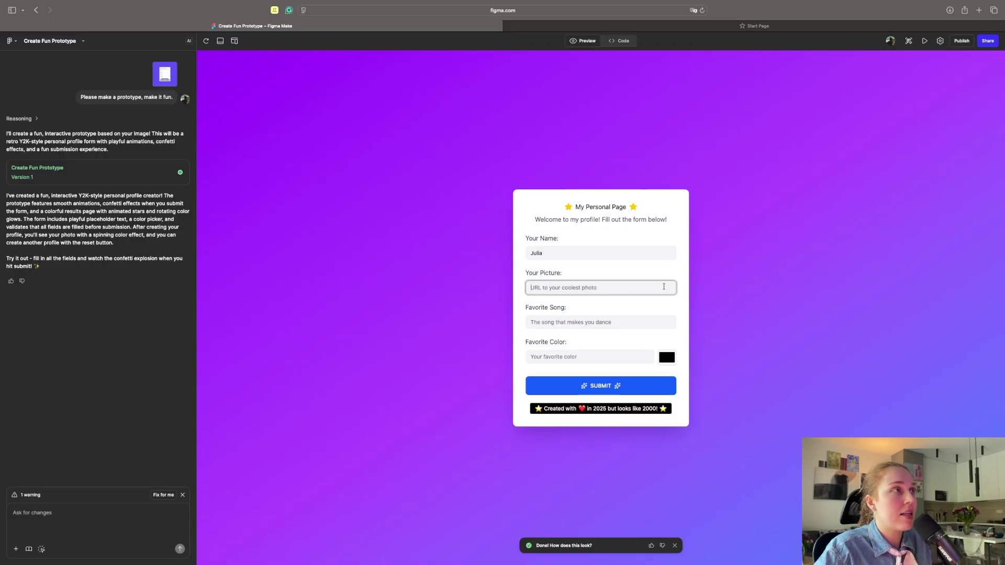
{"action": "left_click", "coordinate": [165, 74]}
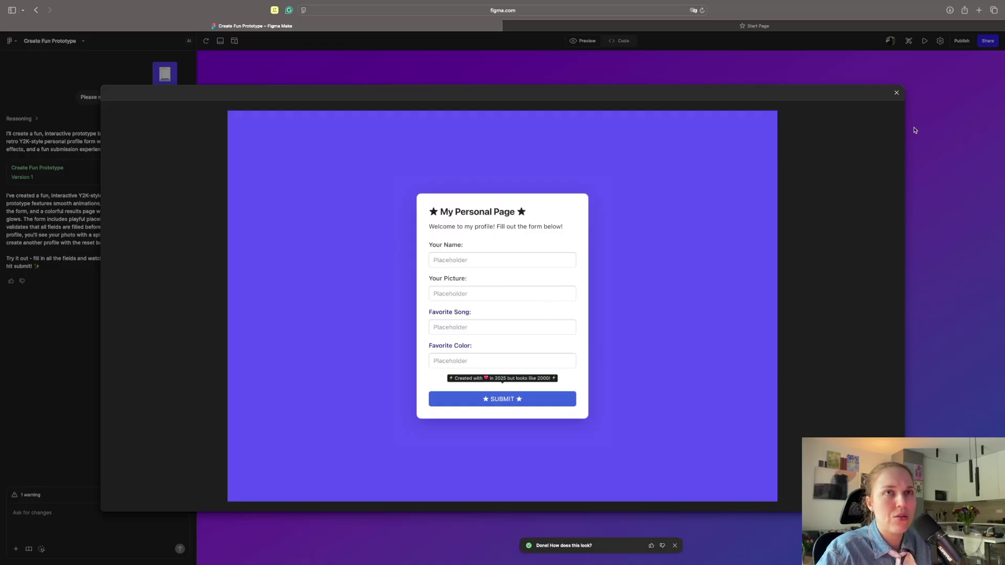
{"action": "key", "text": "Escape"}
Enter Subway as favourite song, pick orange, paste the photo link, and submit the form.
{"action": "left_click", "coordinate": [555, 321]}
{"action": "type", "text": "Subway"}
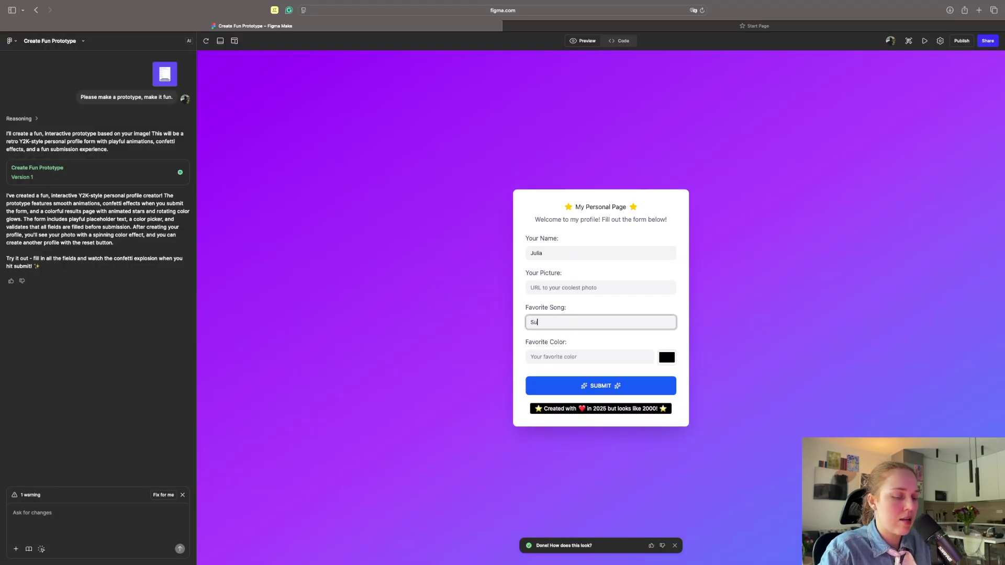
{"action": "left_click", "coordinate": [589, 358]}
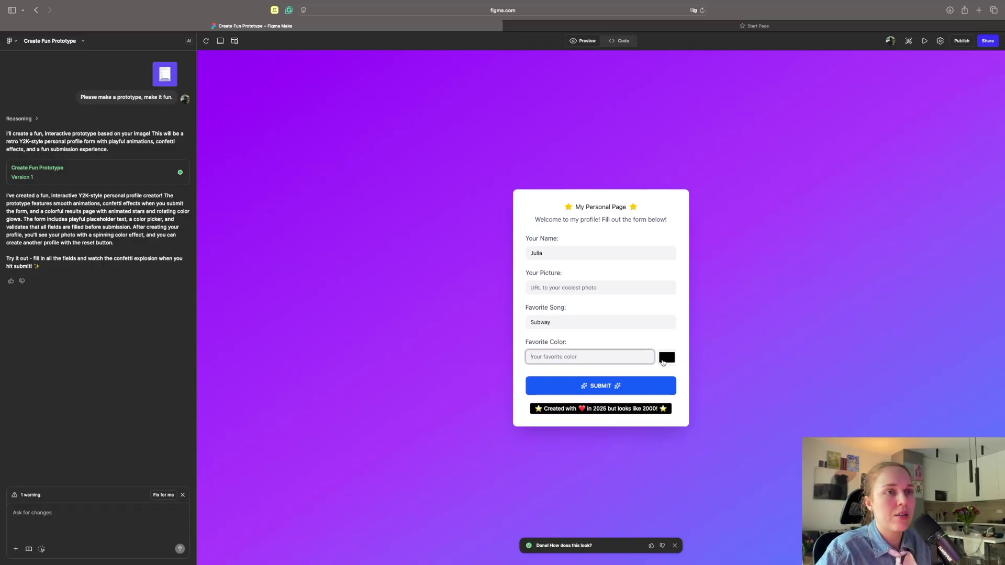
{"action": "left_click", "coordinate": [664, 359]}
{"action": "left_click", "coordinate": [641, 374]}
{"action": "left_click", "coordinate": [600, 287]}
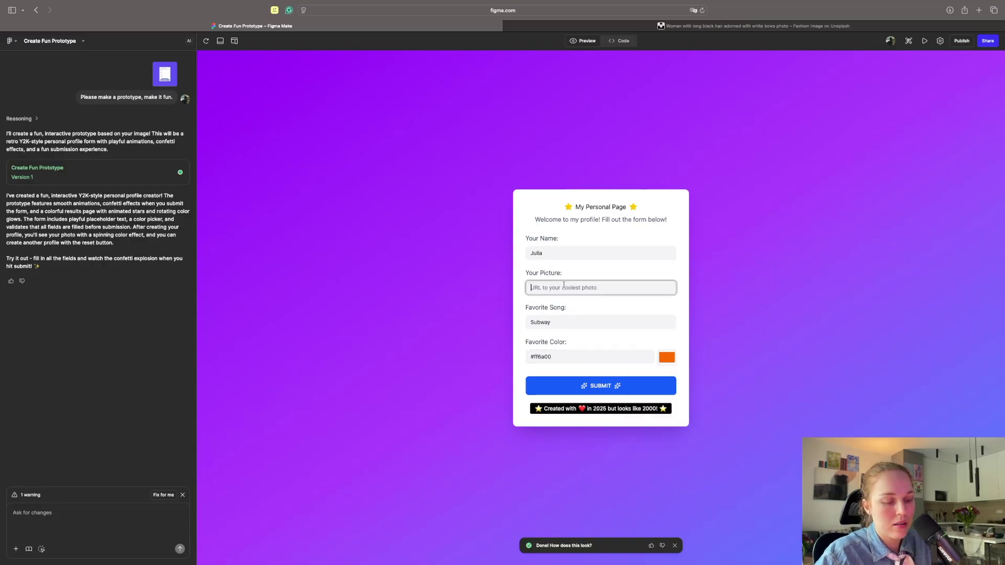
{"action": "key", "text": "super+v"}
{"action": "left_click", "coordinate": [610, 387]}
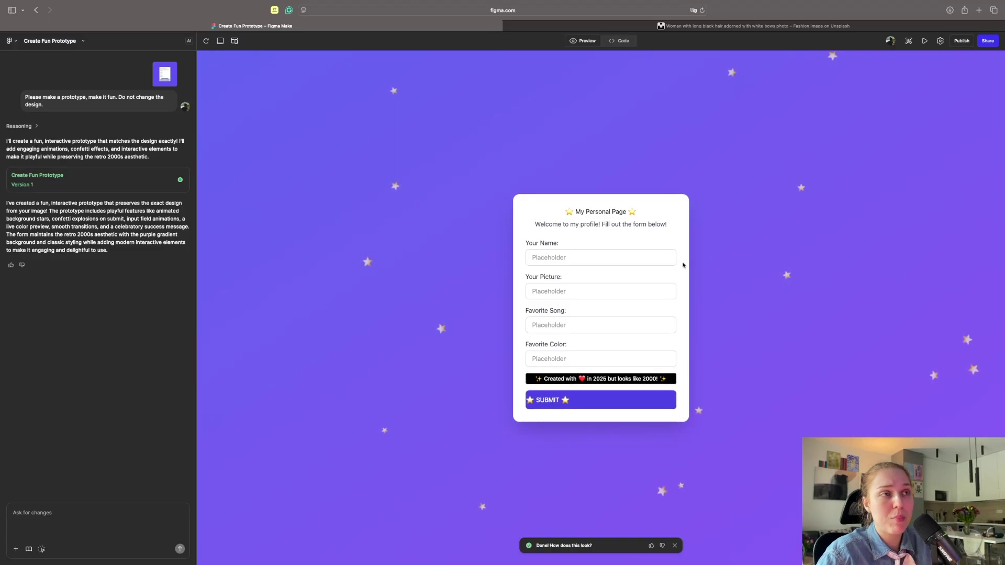
Fill the form with Julia, Orange, Subway and 'My picture', then submit it.
{"action": "left_click", "coordinate": [566, 258]}
{"action": "type", "text": "Julia"}
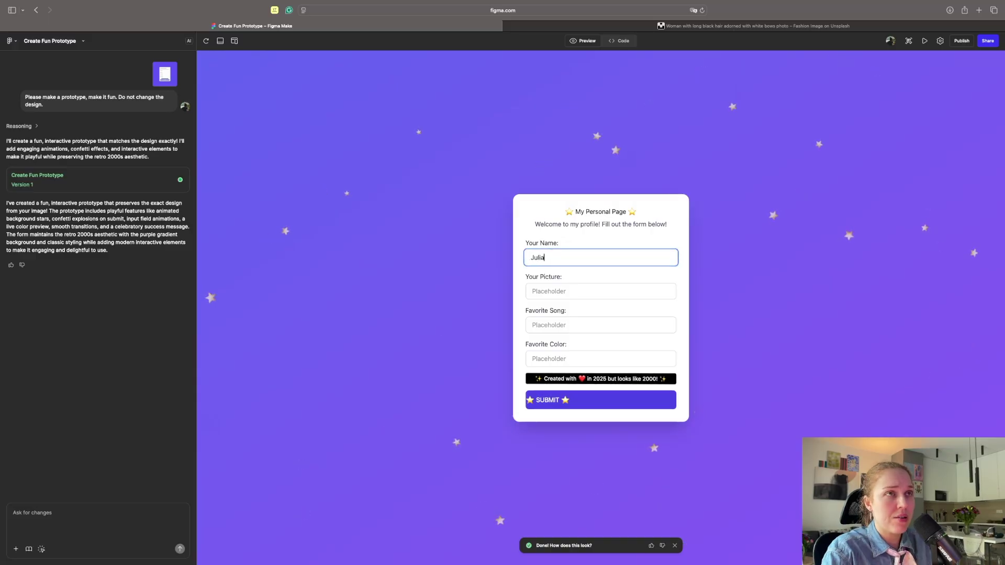
{"action": "left_click", "coordinate": [550, 295]}
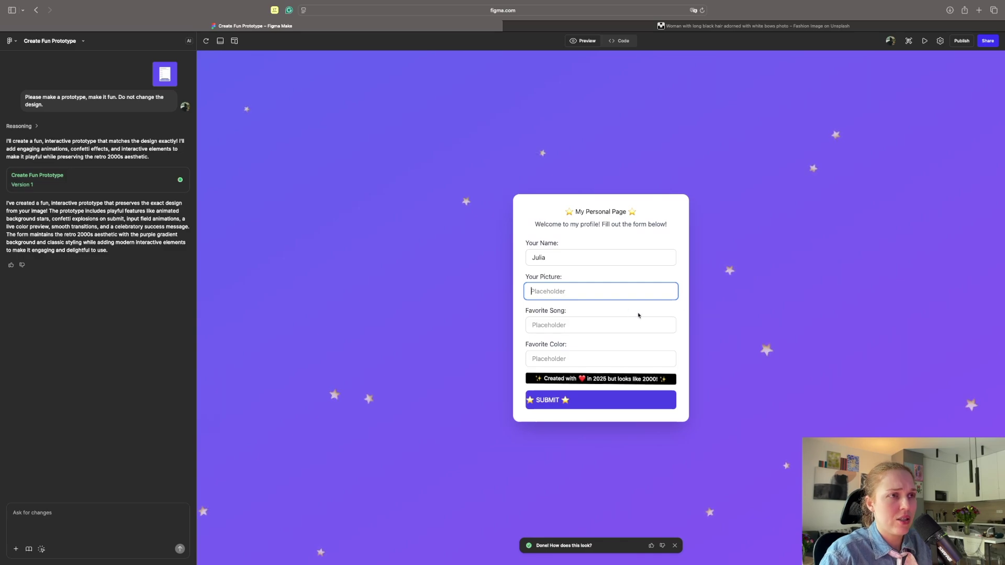
{"action": "left_click", "coordinate": [580, 356]}
{"action": "type", "text": "Orange"}
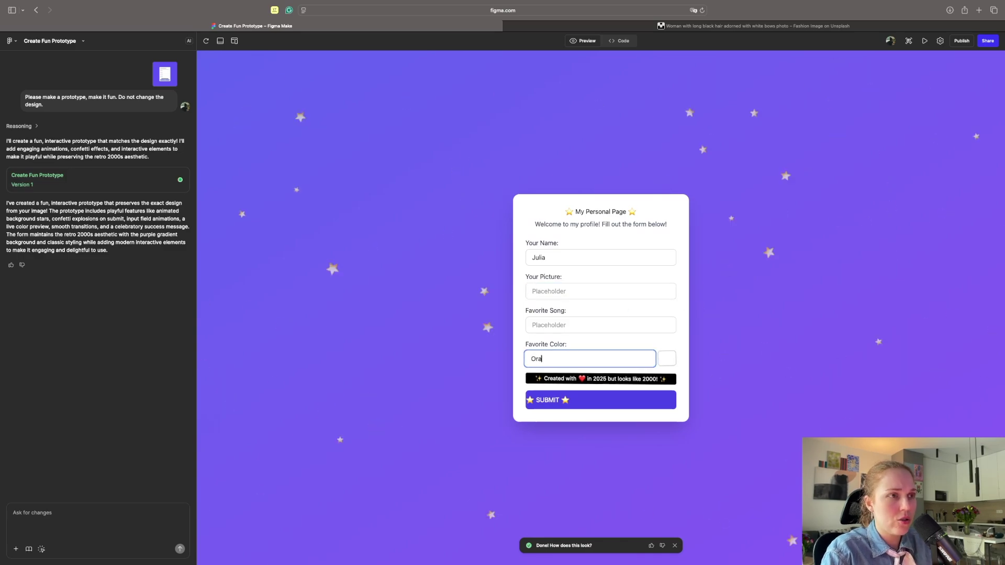
{"action": "left_click", "coordinate": [579, 327]}
{"action": "type", "text": "Subway"}
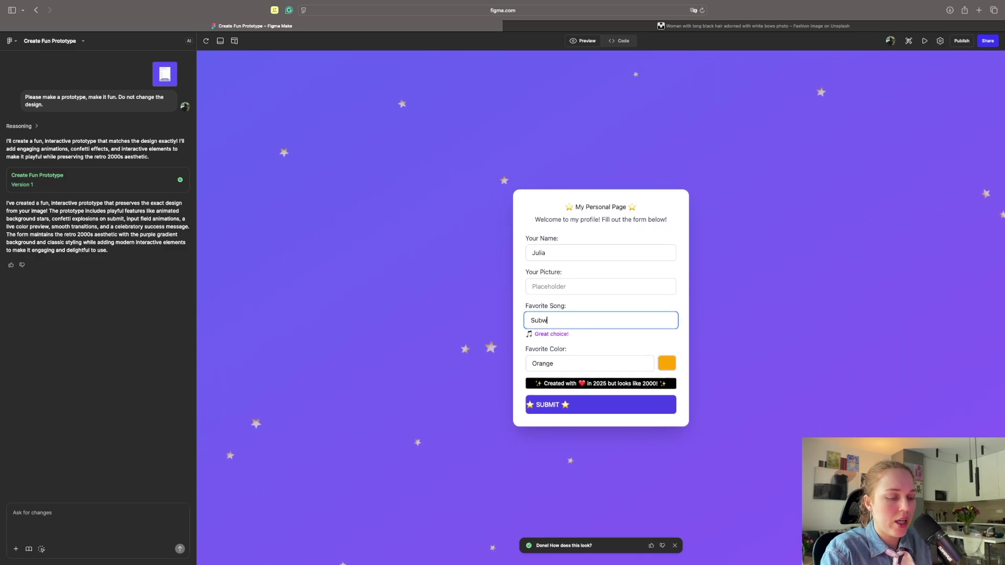
{"action": "left_click", "coordinate": [563, 289]}
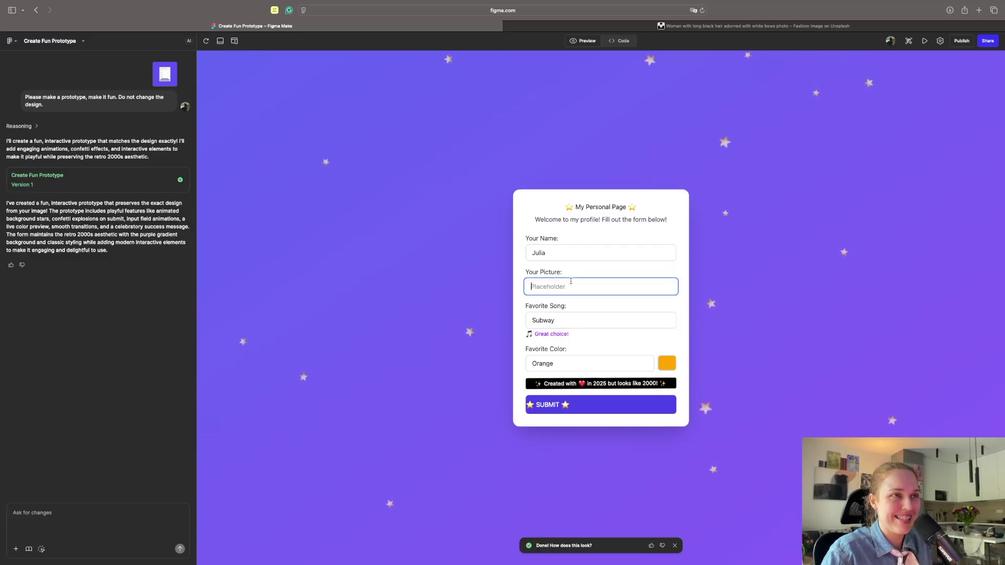
{"action": "type", "text": "My o"}
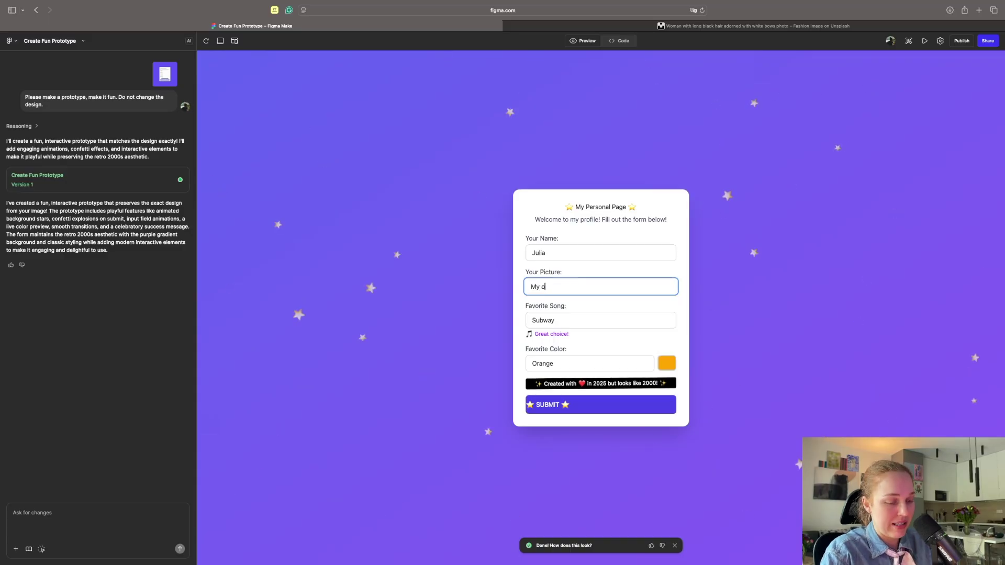
{"action": "key", "text": "BackSpace"}
{"action": "type", "text": "picture"}
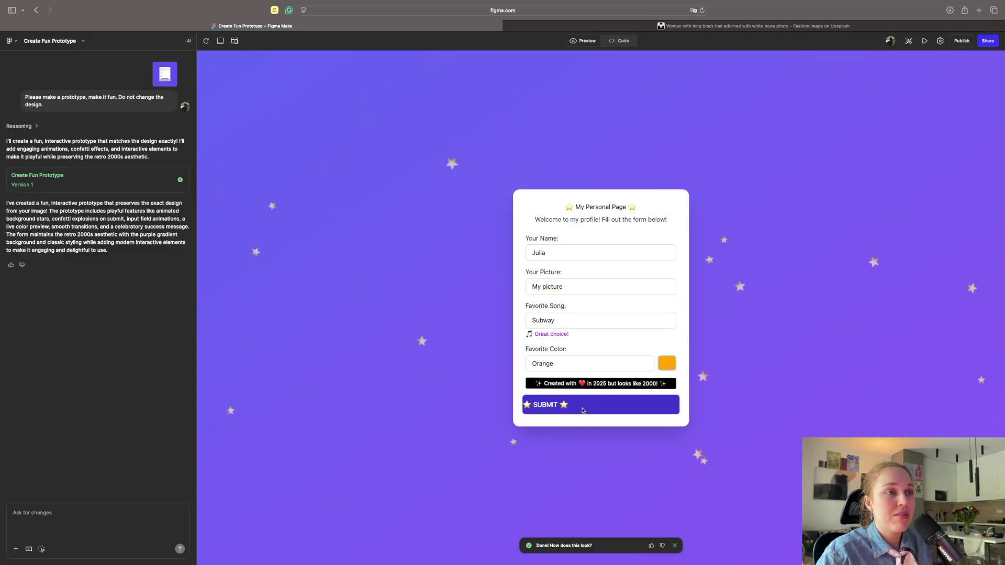
{"action": "left_click", "coordinate": [582, 410]}
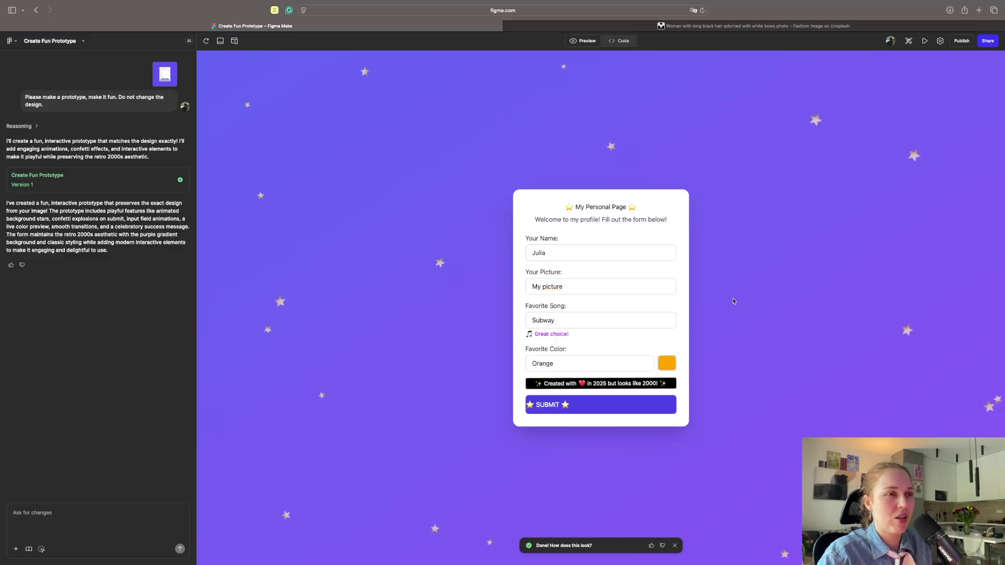
Open the original design image from the chat twice to compare, closing it each time.
{"action": "left_click", "coordinate": [165, 74]}
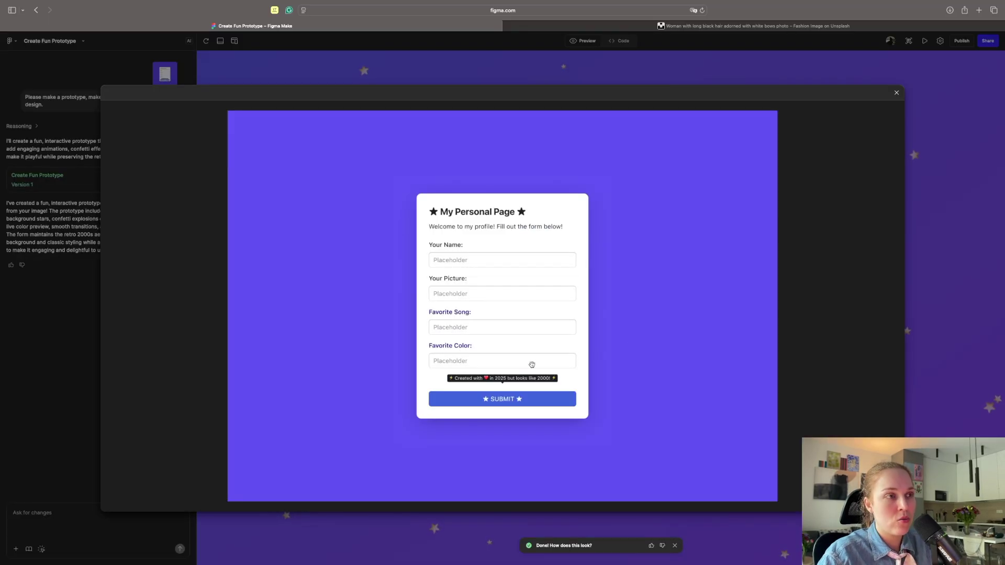
{"action": "left_click", "coordinate": [897, 94]}
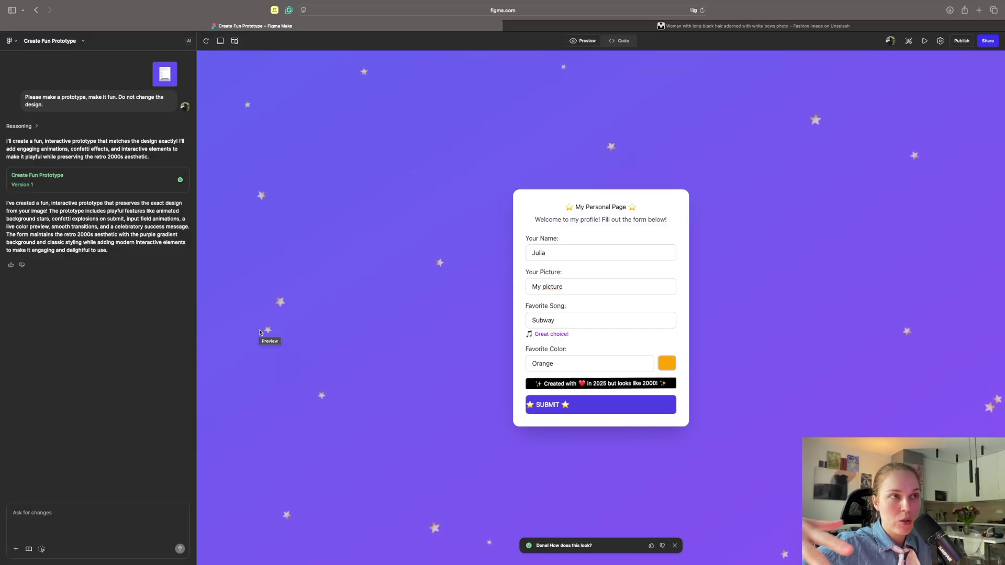
{"action": "left_click", "coordinate": [164, 76]}
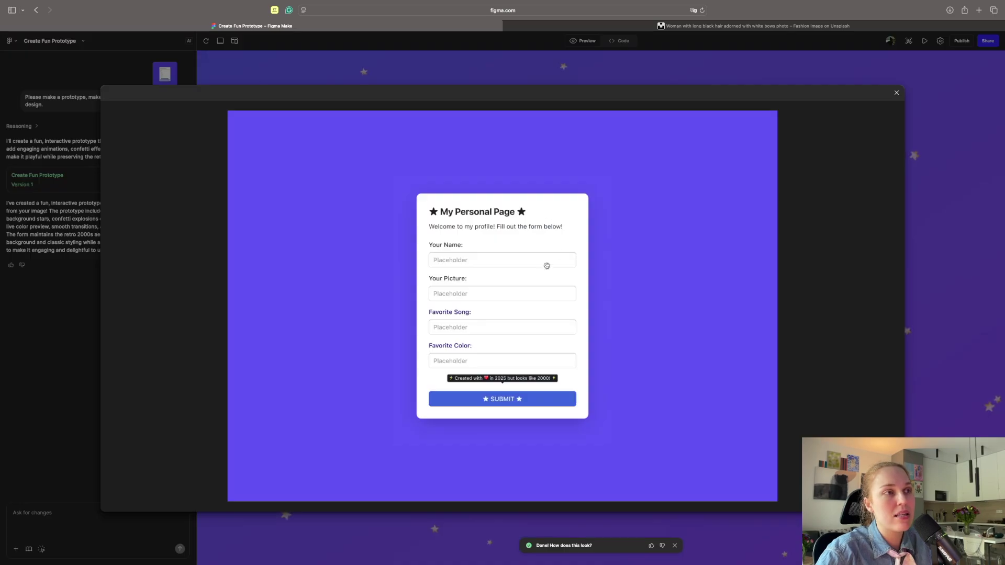
{"action": "left_click", "coordinate": [896, 93]}
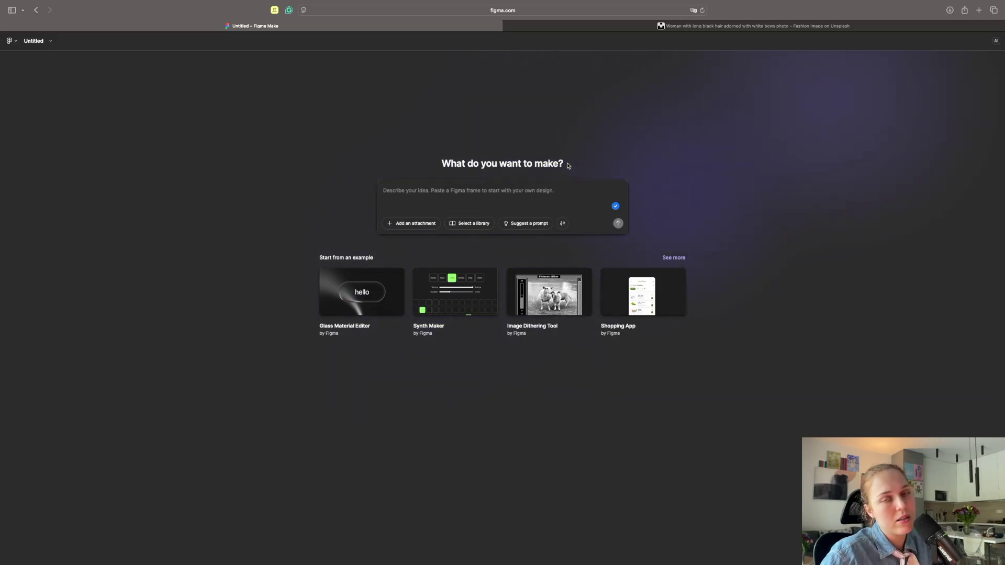
Generate the dashboard from a suggested prompt, toggle Review project proposal and Update documentation, then copy as design.
{"action": "left_click", "coordinate": [532, 225]}
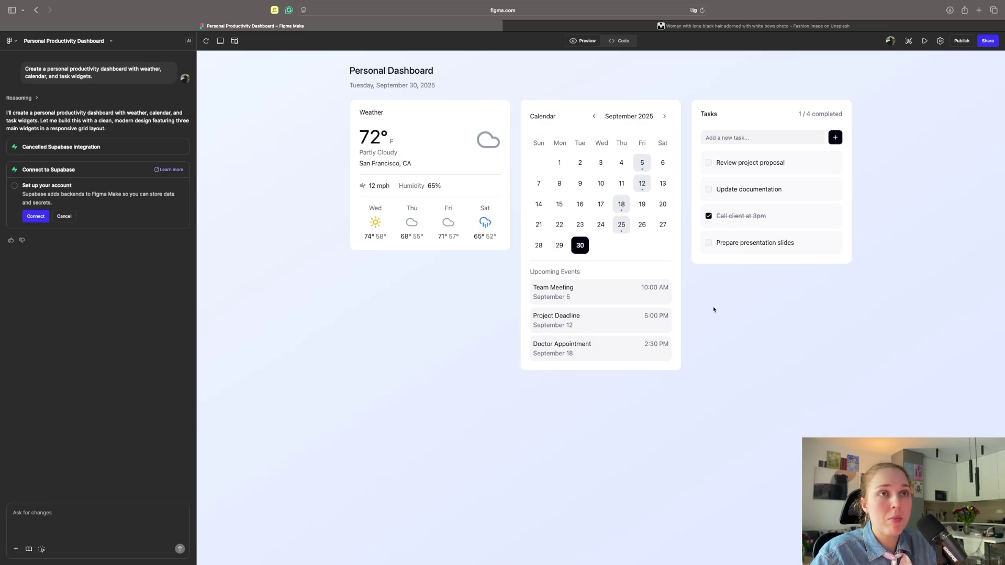
{"action": "left_click", "coordinate": [708, 162]}
{"action": "left_click", "coordinate": [708, 189]}
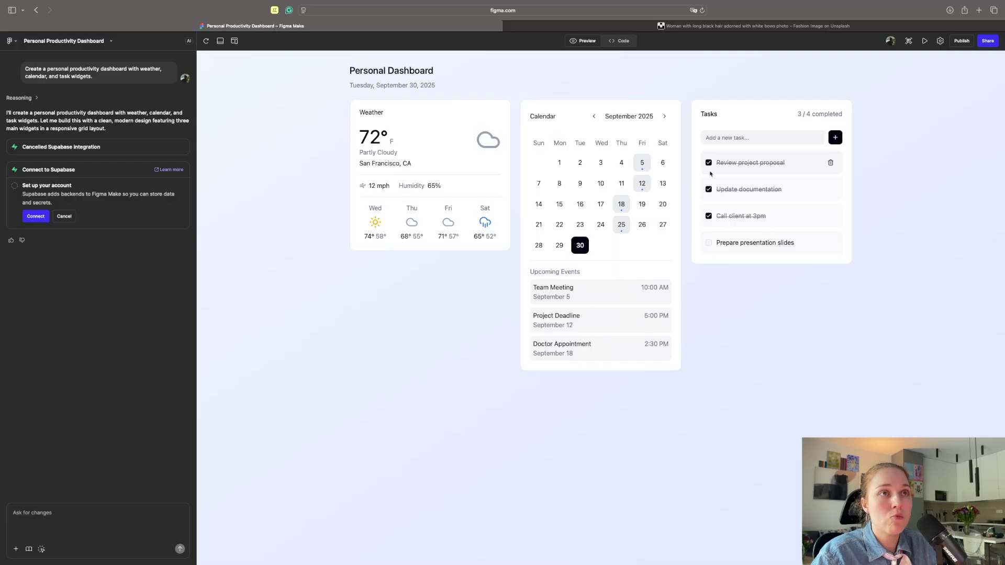
{"action": "left_click", "coordinate": [710, 182]}
{"action": "left_click", "coordinate": [709, 164]}
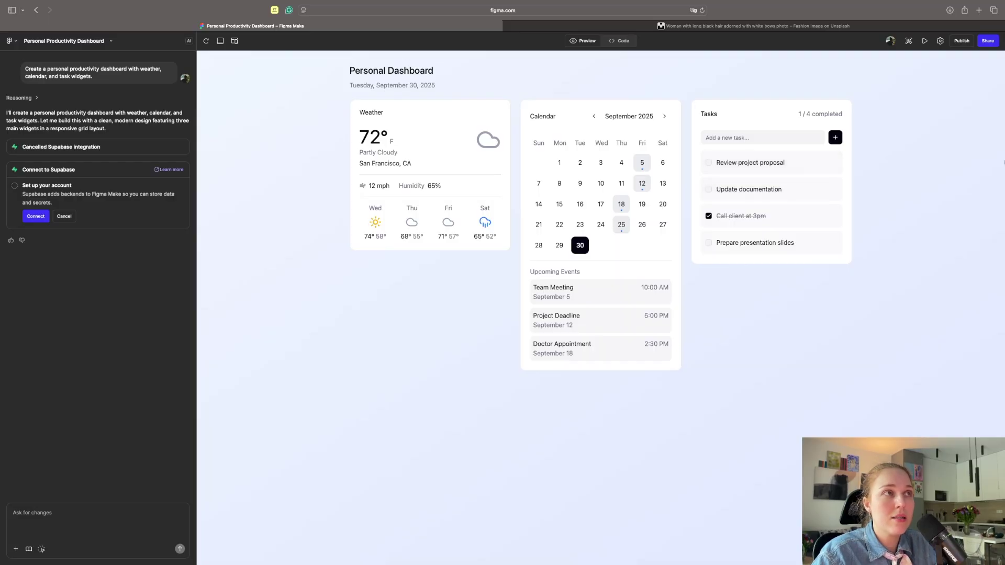
{"action": "left_click", "coordinate": [909, 42]}
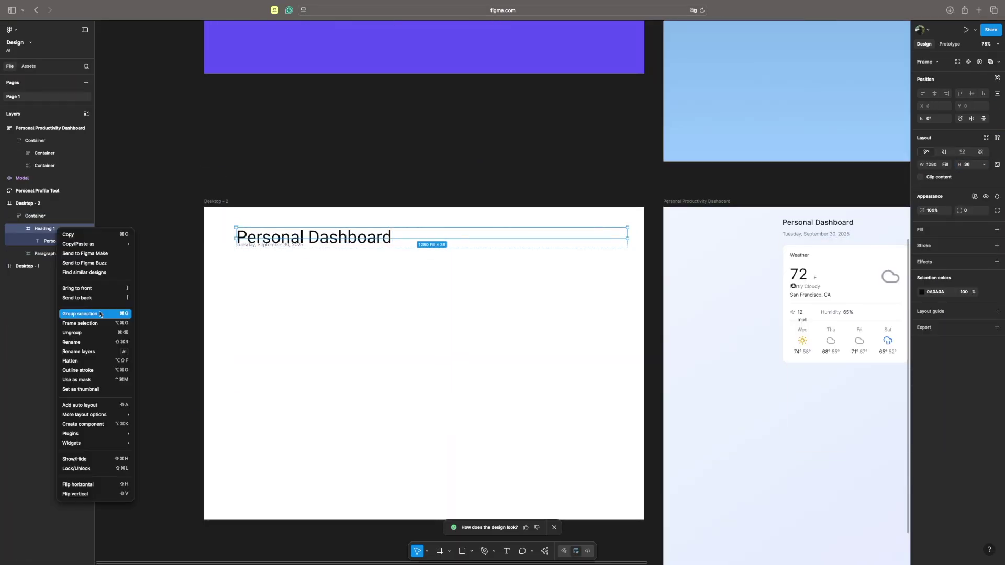
Group the heading layers, apply the 60/60 text style, and select the title-and-date header.
{"action": "left_click", "coordinate": [100, 314]}
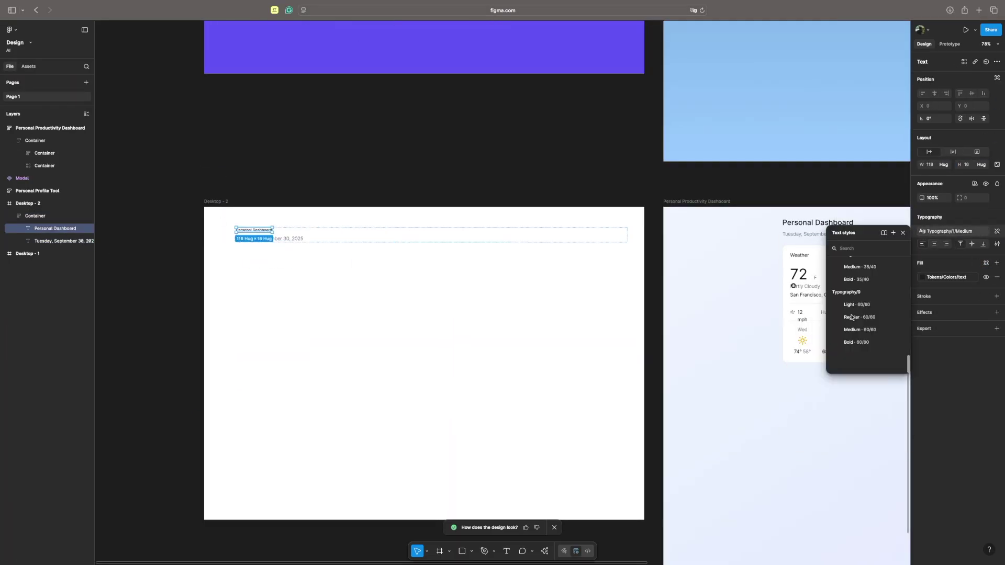
{"action": "left_click", "coordinate": [851, 316]}
{"action": "scroll", "coordinate": [366, 281], "scroll_direction": "right", "scroll_amount": 5}
{"action": "scroll", "coordinate": [323, 225], "scroll_direction": "up", "scroll_amount": 3}
{"action": "left_click", "coordinate": [323, 224]}
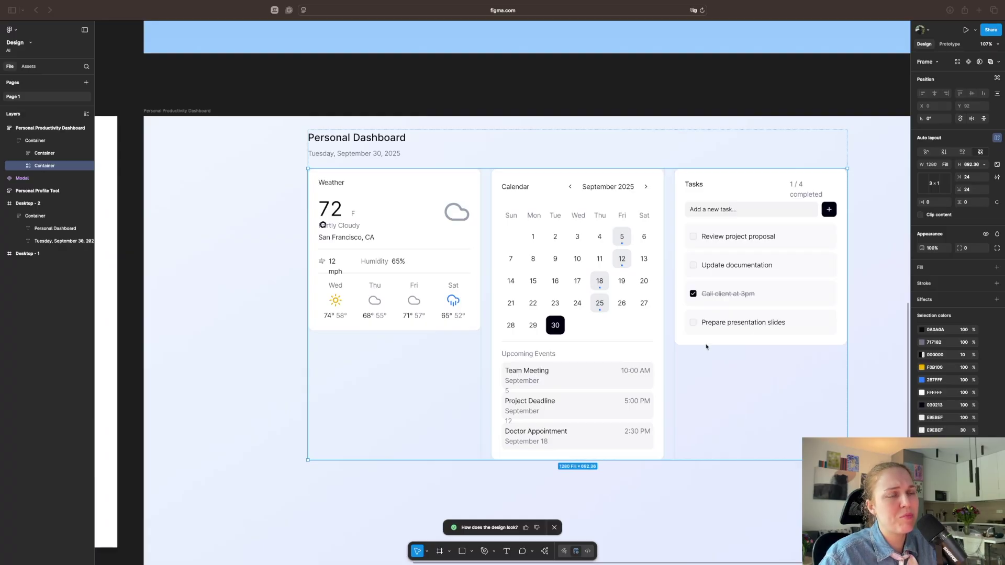
{"action": "scroll", "coordinate": [579, 237], "scroll_direction": "up", "scroll_amount": 5}
{"action": "left_click", "coordinate": [473, 106]}
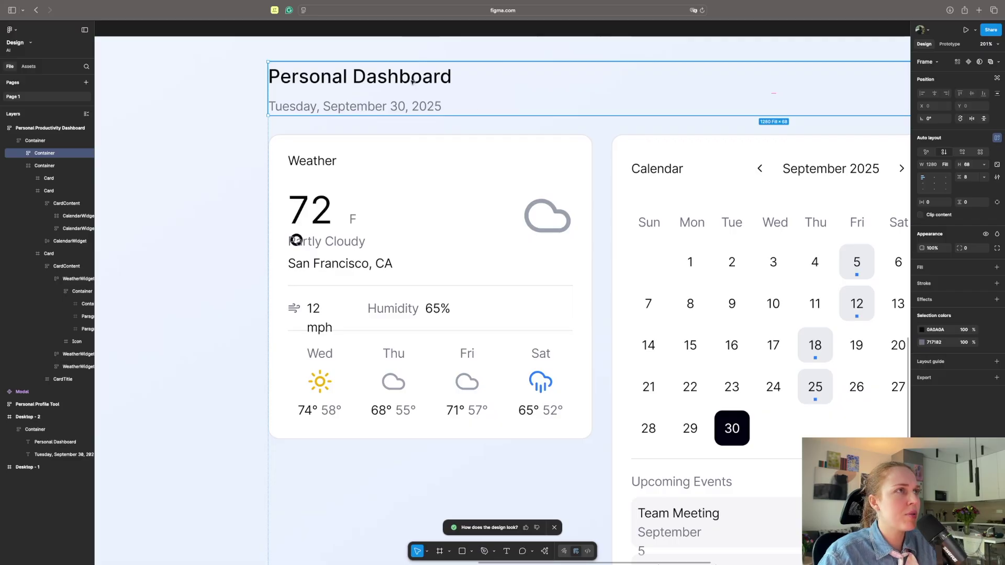
In the Weather card, widen the 72° temperature text to fit one line.
{"action": "left_click", "coordinate": [343, 200]}
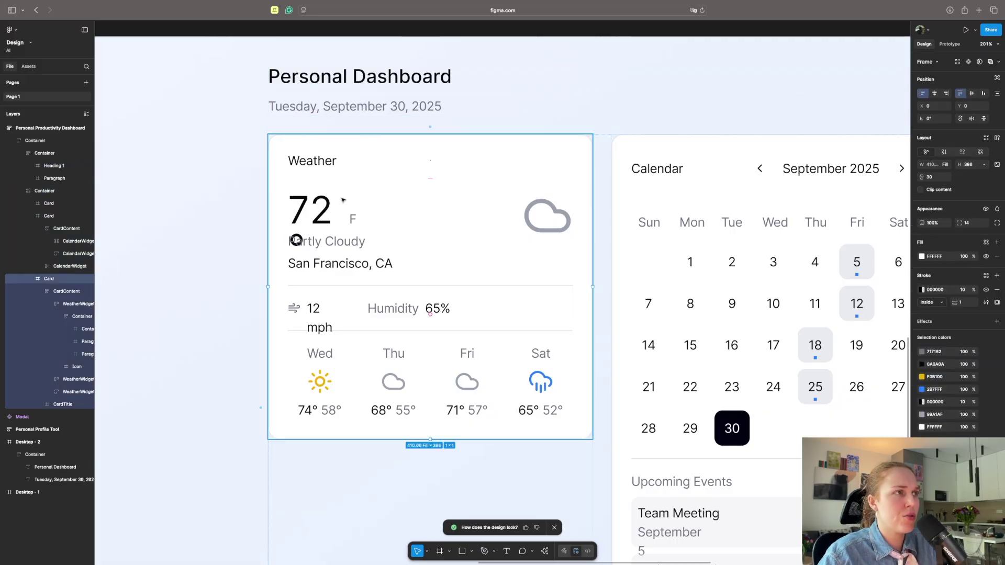
{"action": "left_click", "coordinate": [299, 241]}
{"action": "left_click", "coordinate": [301, 241]}
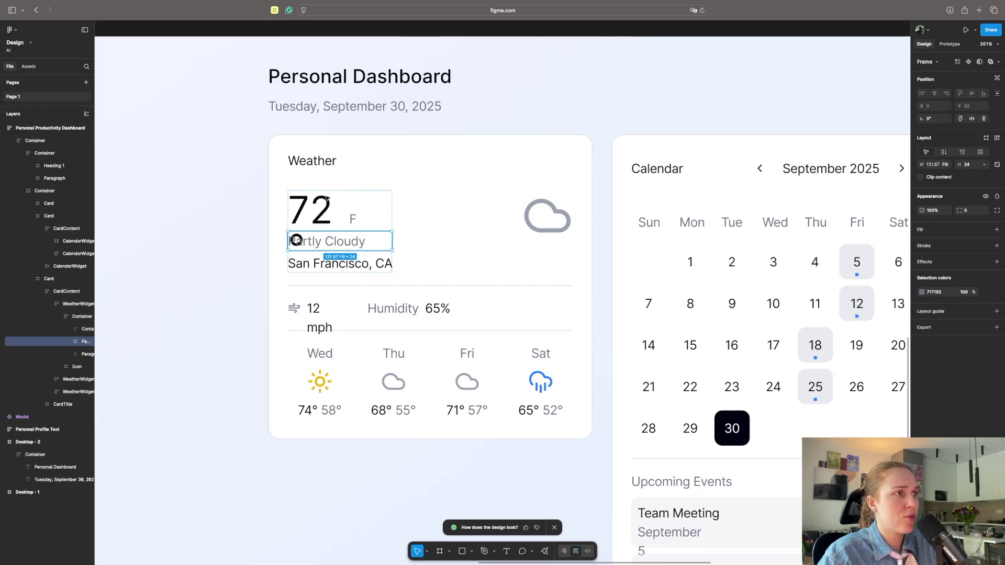
{"action": "double_click", "coordinate": [307, 213]}
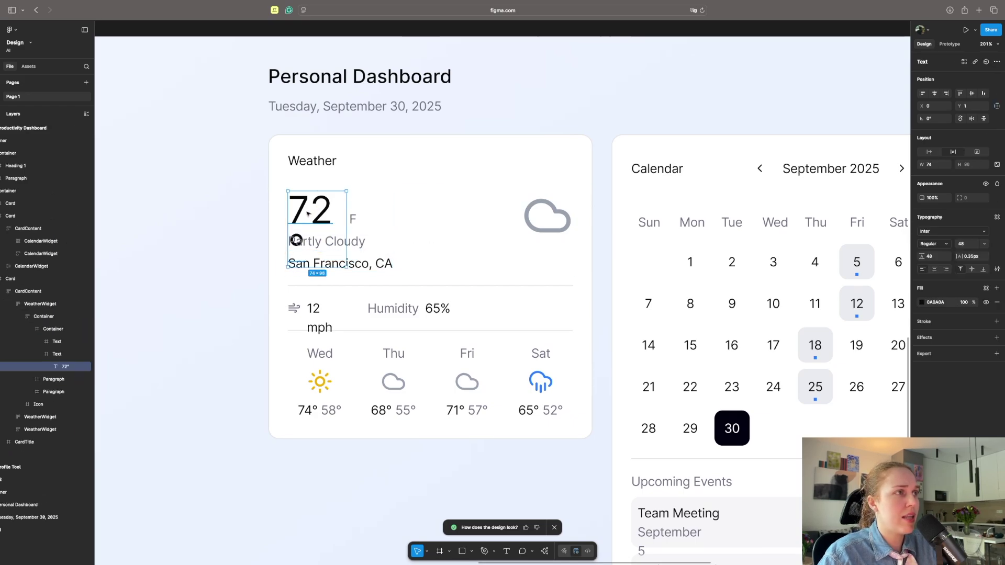
{"action": "left_click_drag", "start_coordinate": [346, 212], "coordinate": [367, 212]}
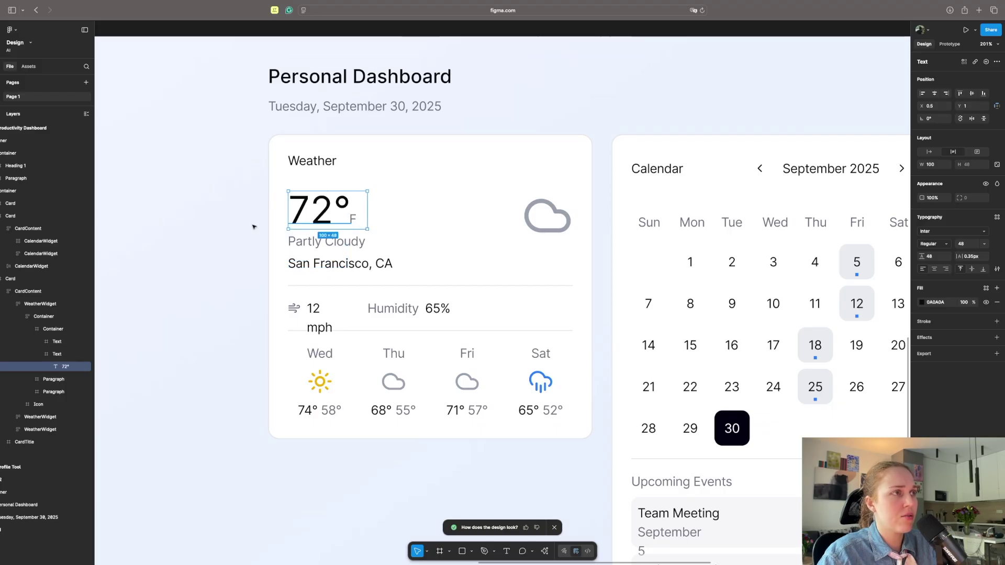
{"action": "left_click", "coordinate": [50, 355]}
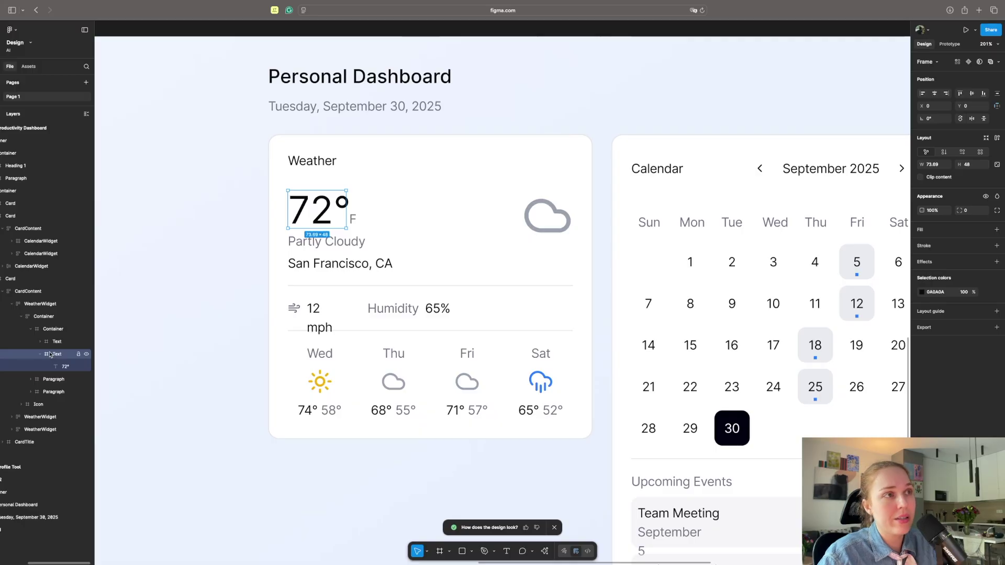
{"action": "left_click", "coordinate": [340, 230]}
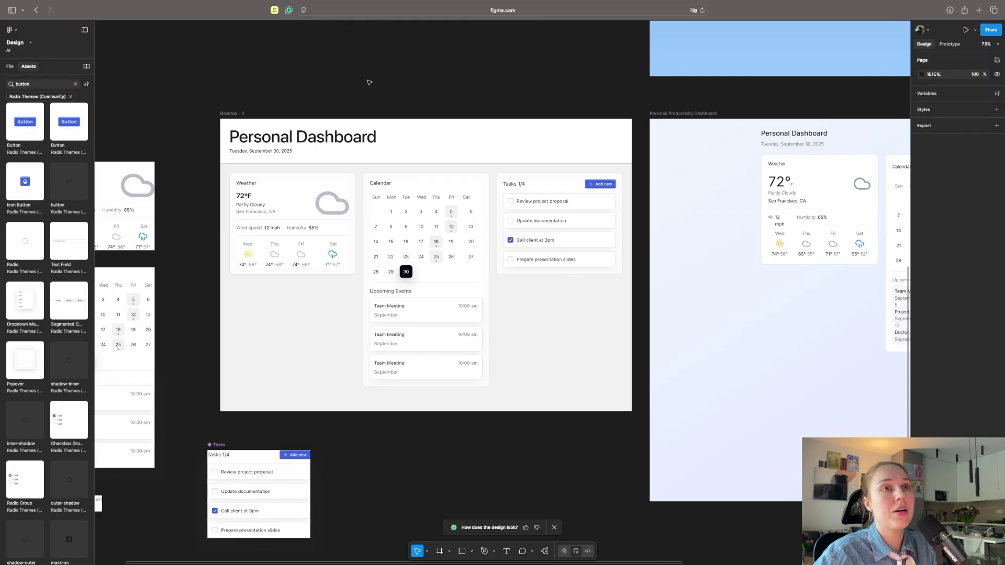
Copy the Desktop - 2 dashboard frame as a PNG image.
{"action": "scroll", "coordinate": [369, 82], "scroll_direction": "down", "scroll_amount": 3}
{"action": "scroll", "coordinate": [369, 82], "scroll_direction": "left", "scroll_amount": 2}
{"action": "scroll", "coordinate": [370, 82], "scroll_direction": "up", "scroll_amount": 5}
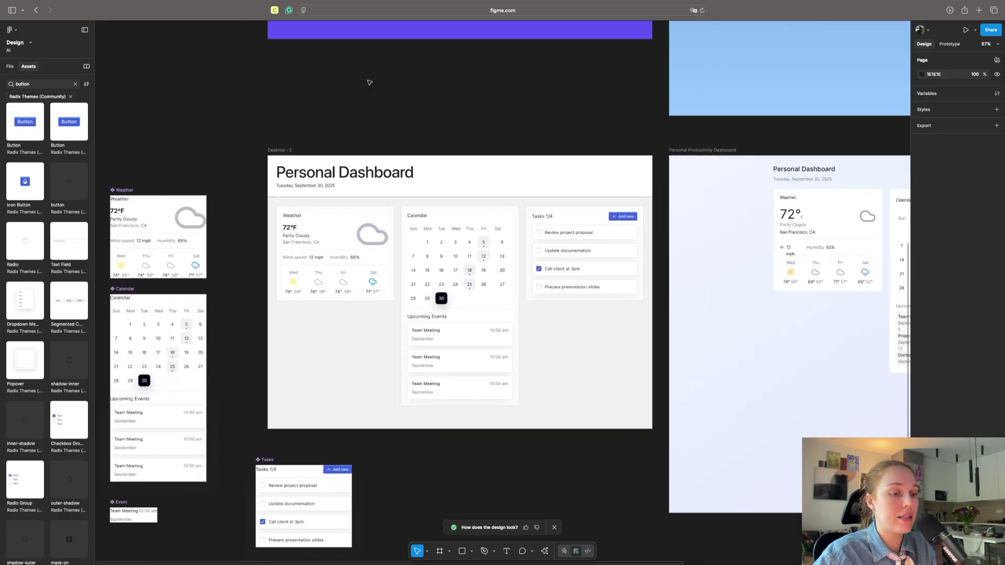
{"action": "scroll", "coordinate": [370, 82], "scroll_direction": "down", "scroll_amount": 2}
{"action": "left_click", "coordinate": [250, 147]}
{"action": "key", "text": "shift+super+c"}
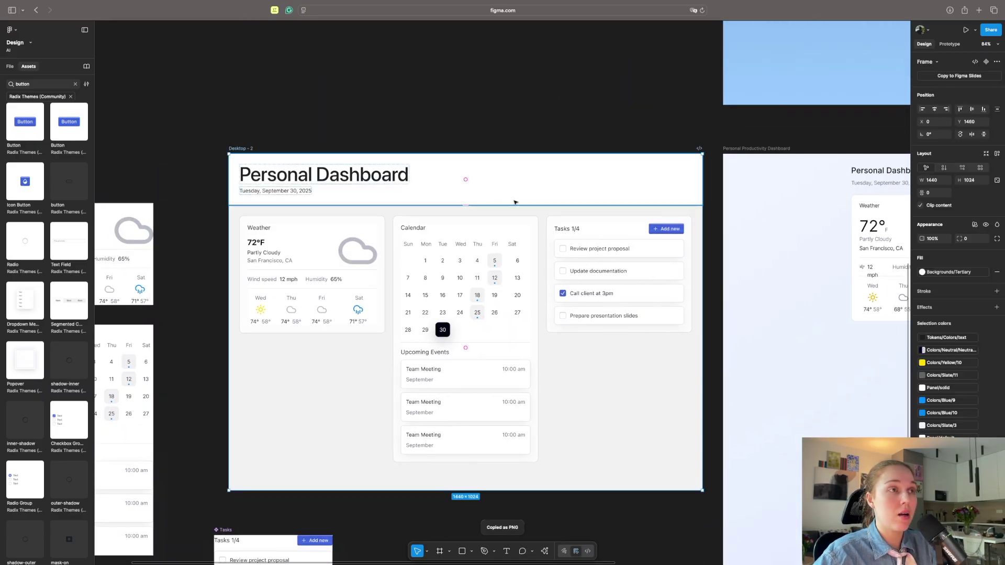
{"action": "left_click", "coordinate": [231, 95]}
Return to the file browser, create a new Make file, and preview the attached dashboard image.
{"action": "left_click", "coordinate": [11, 29]}
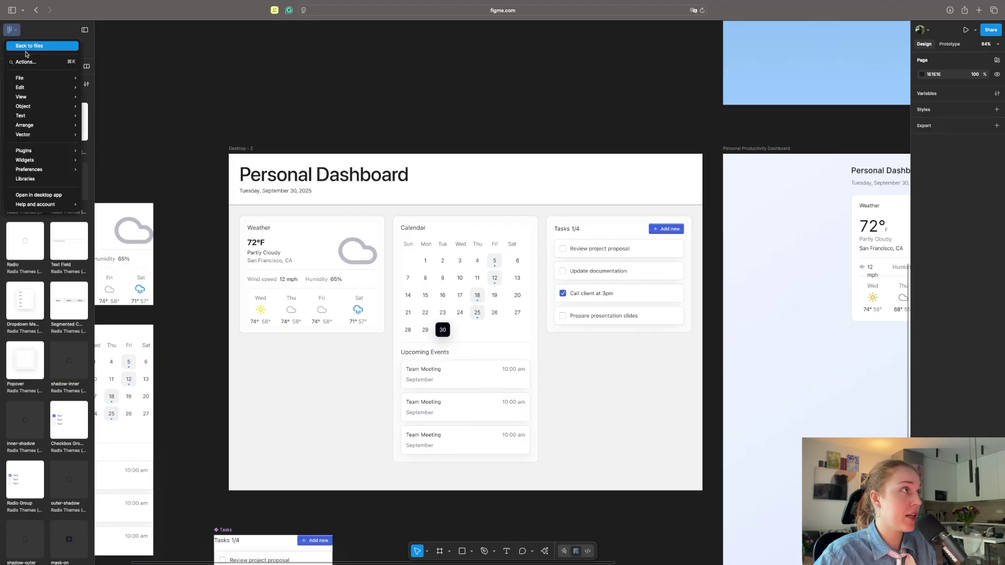
{"action": "left_click", "coordinate": [27, 47]}
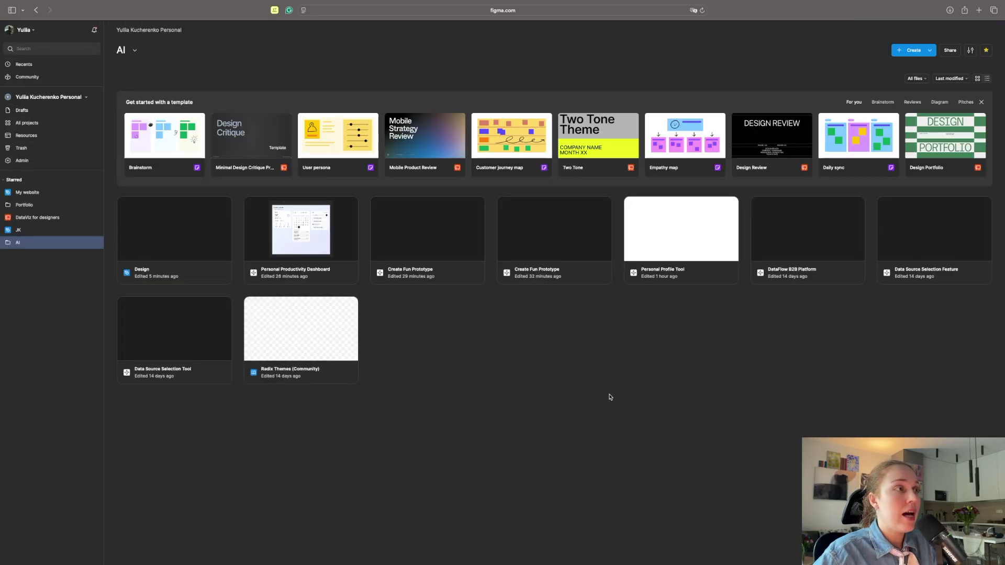
{"action": "left_click", "coordinate": [929, 51]}
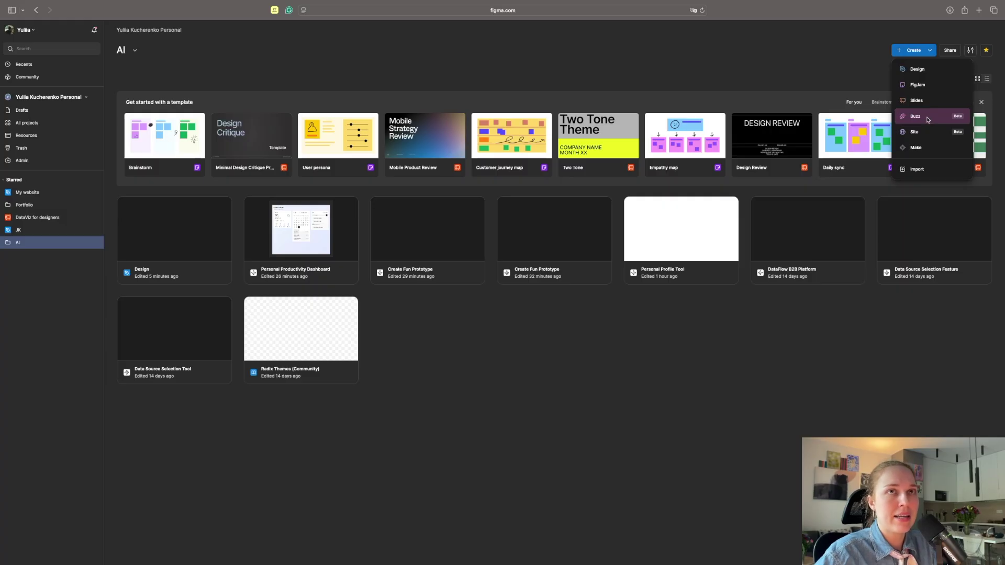
{"action": "left_click", "coordinate": [921, 149]}
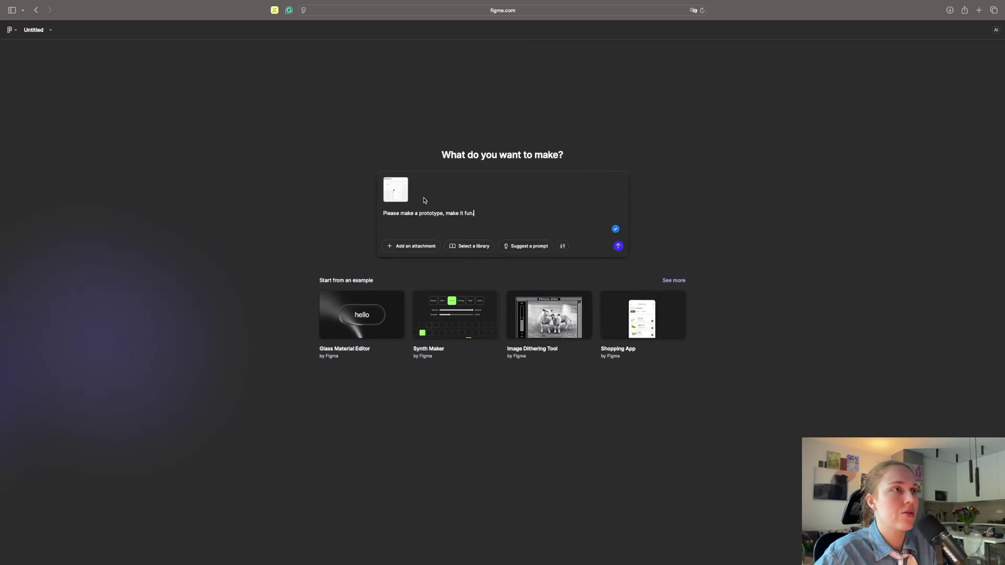
{"action": "left_click", "coordinate": [397, 202]}
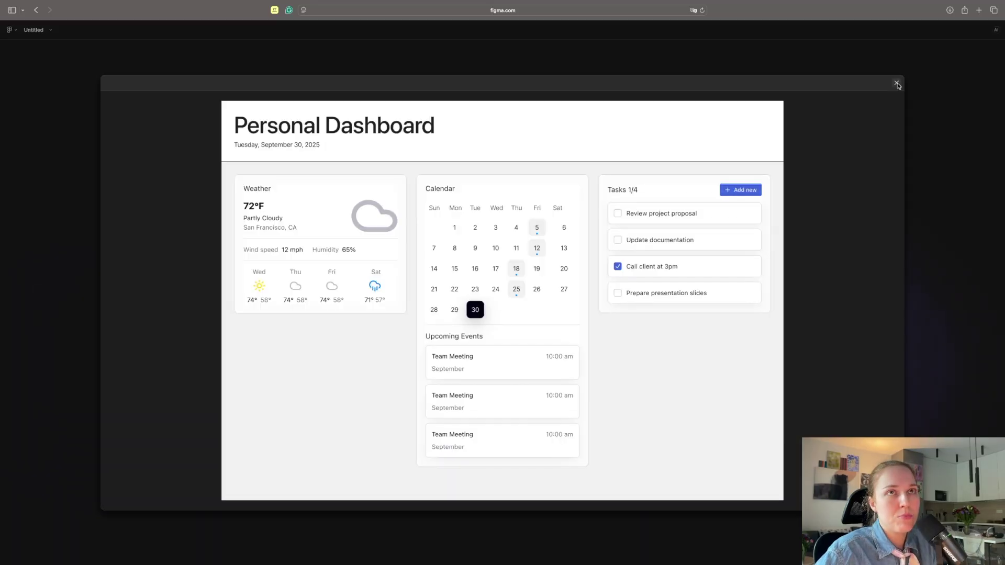
Close the attachment preview, generate the fun dashboard, and start a change request in Ask for changes.
{"action": "left_click", "coordinate": [896, 84]}
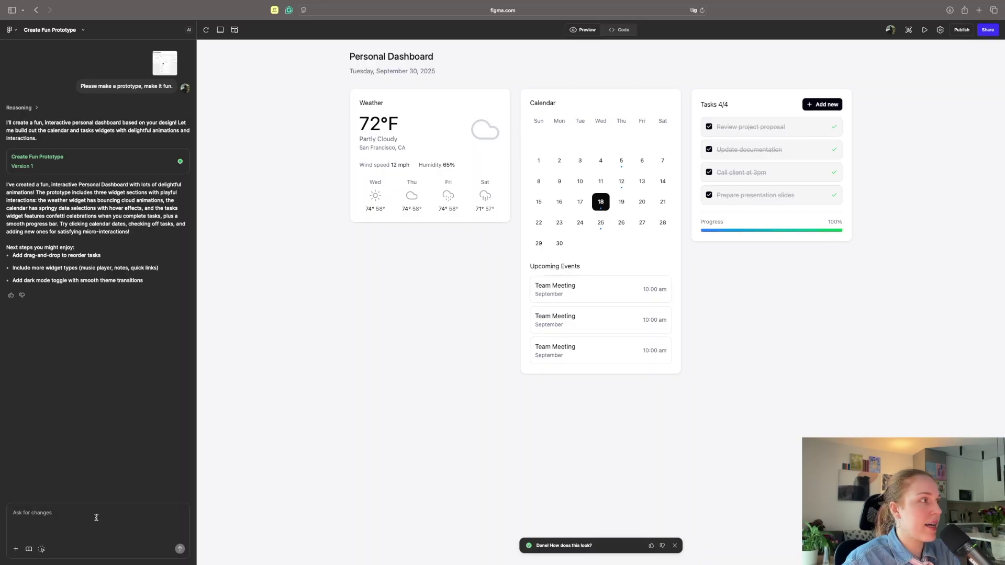
{"action": "left_click", "coordinate": [43, 514]}
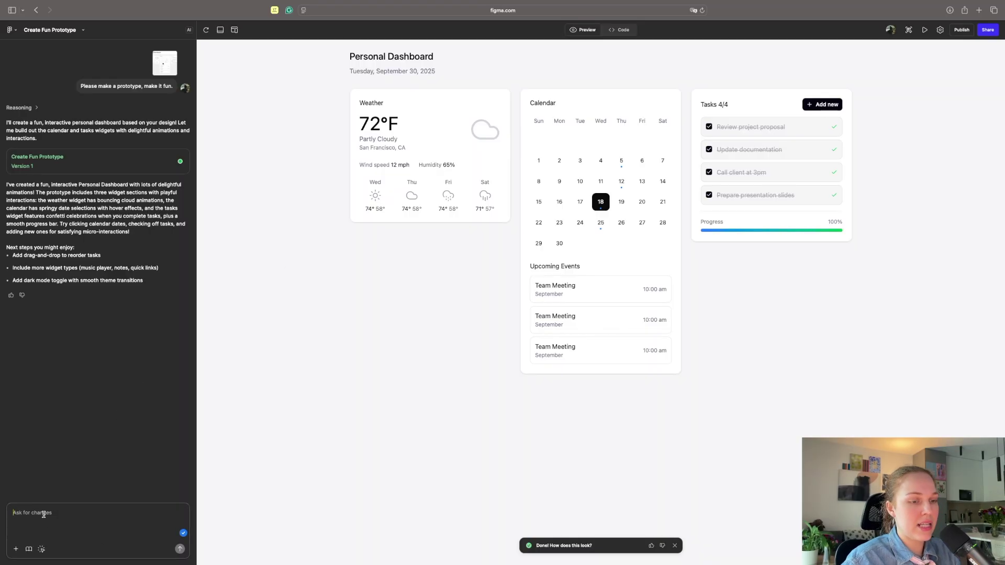
{"action": "left_click", "coordinate": [9, 262]}
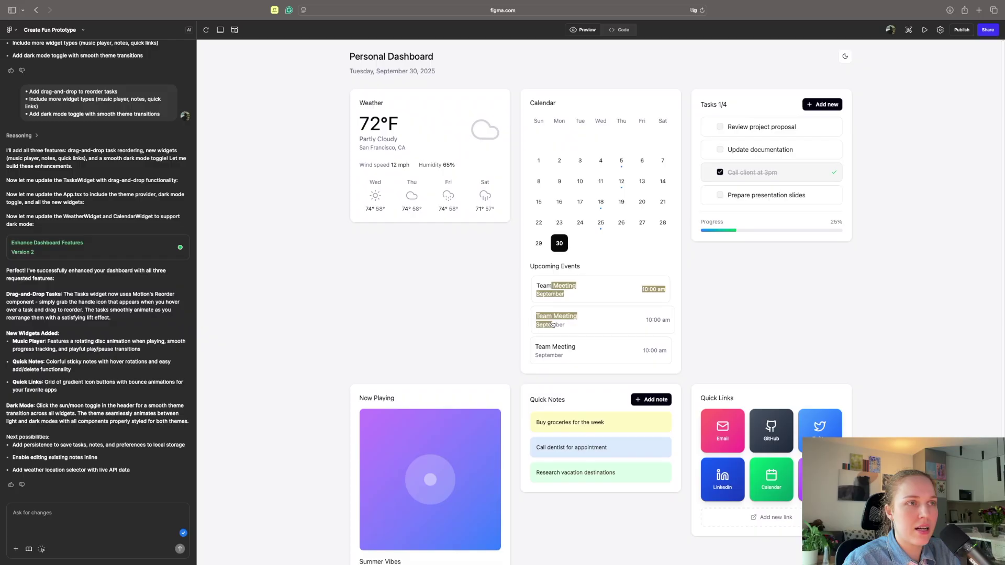
Move Review project proposal below Update documentation and Prepare presentation slides above Call client at 3pm, then switch to dark mode.
{"action": "left_click_drag", "start_coordinate": [735, 126], "coordinate": [747, 153]}
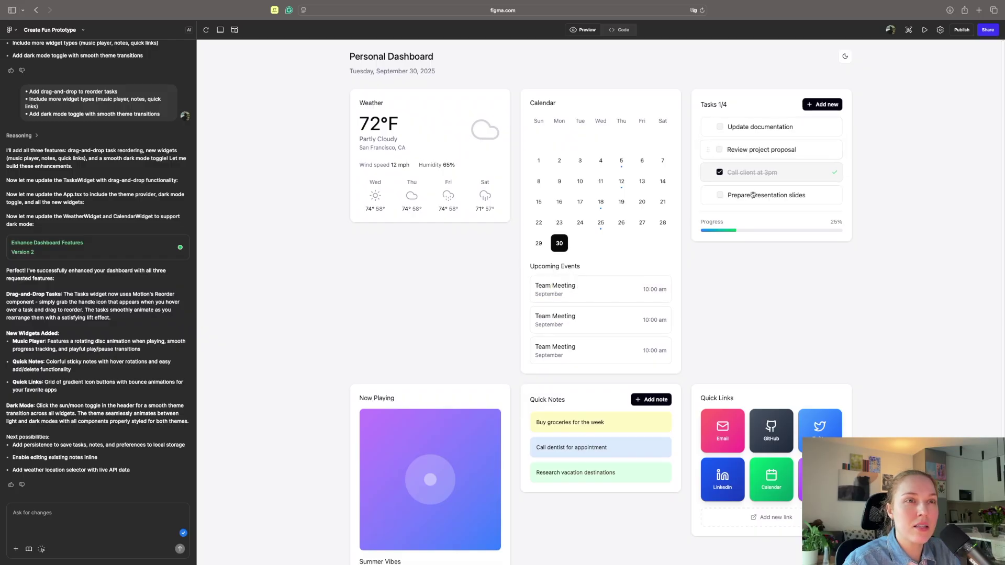
{"action": "left_click_drag", "start_coordinate": [743, 195], "coordinate": [743, 172]}
{"action": "left_click", "coordinate": [844, 56]}
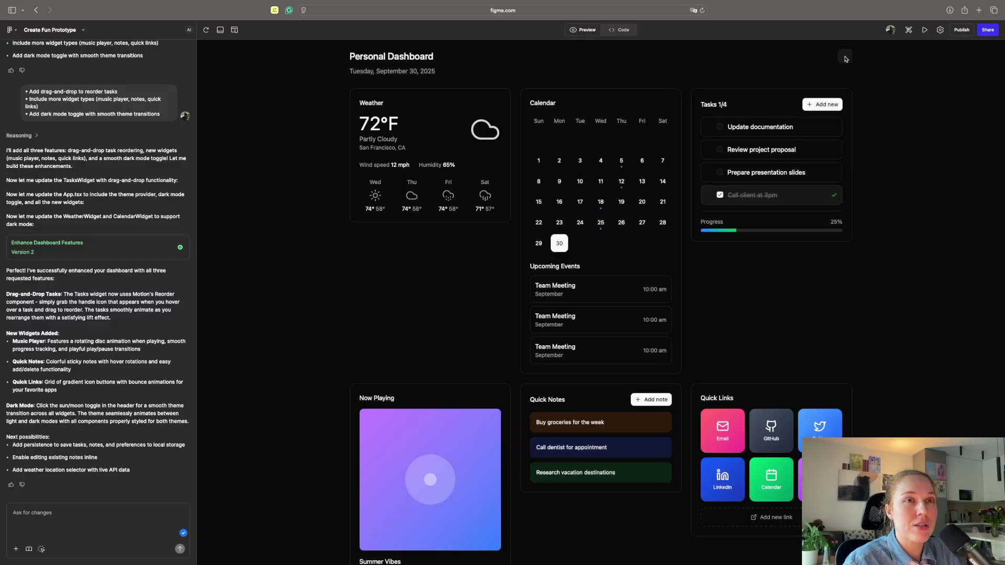
Play and pause the Summer Vibes track, lower its volume, then return to the light theme.
{"action": "scroll", "coordinate": [523, 314], "scroll_direction": "down", "scroll_amount": 3}
{"action": "left_click", "coordinate": [430, 524]}
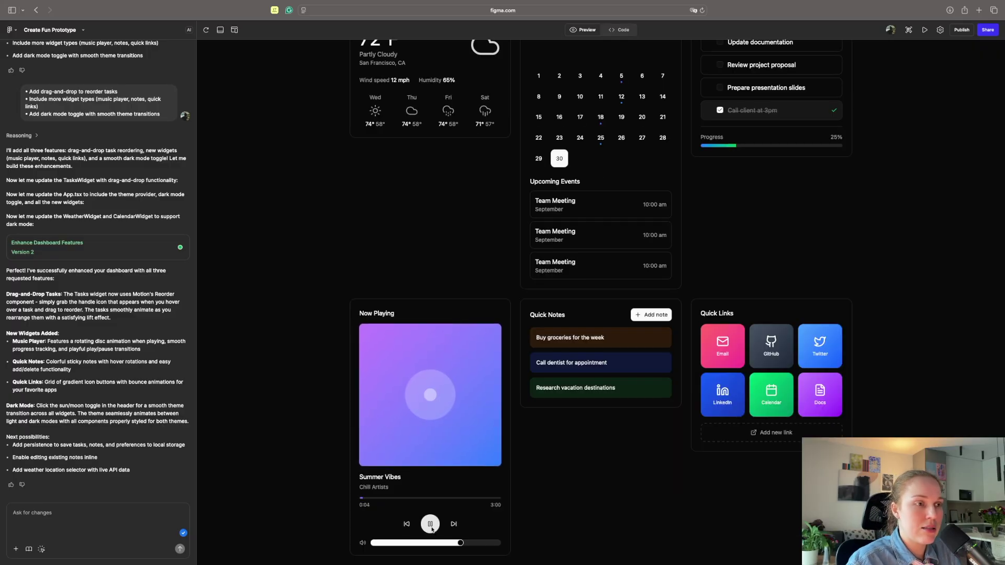
{"action": "left_click", "coordinate": [431, 525]}
{"action": "left_click_drag", "start_coordinate": [461, 541], "coordinate": [422, 542]}
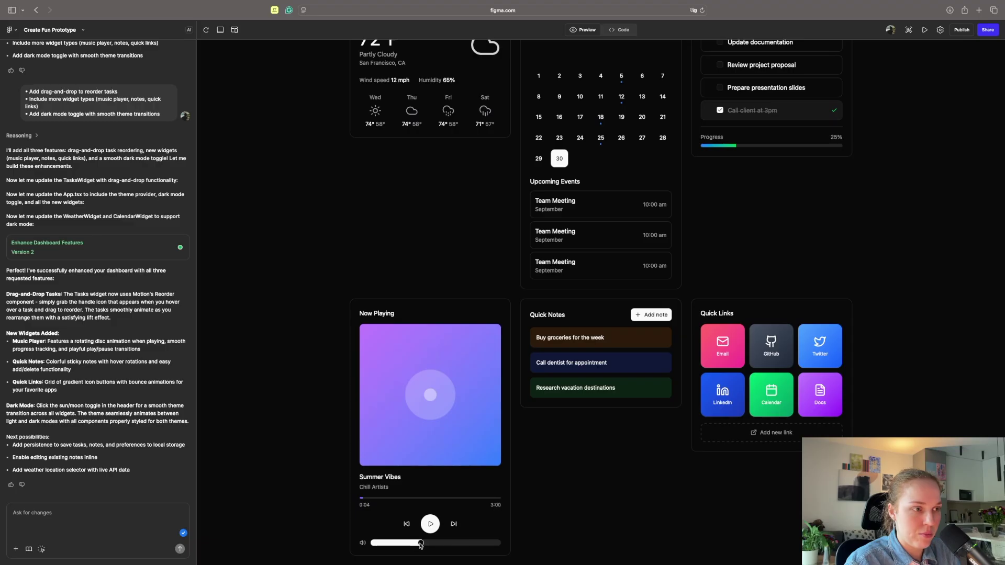
{"action": "left_click", "coordinate": [430, 523]}
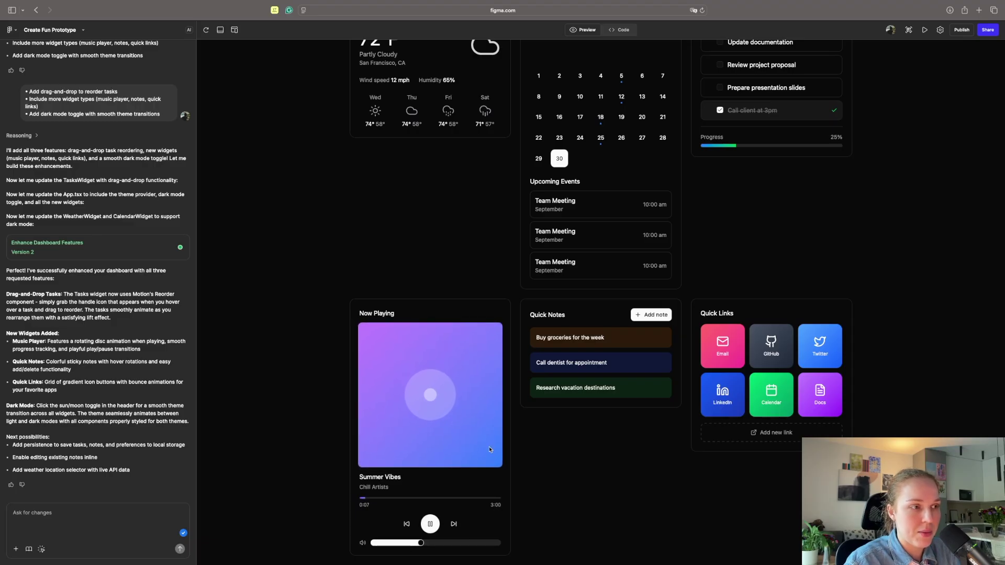
{"action": "left_click", "coordinate": [433, 520]}
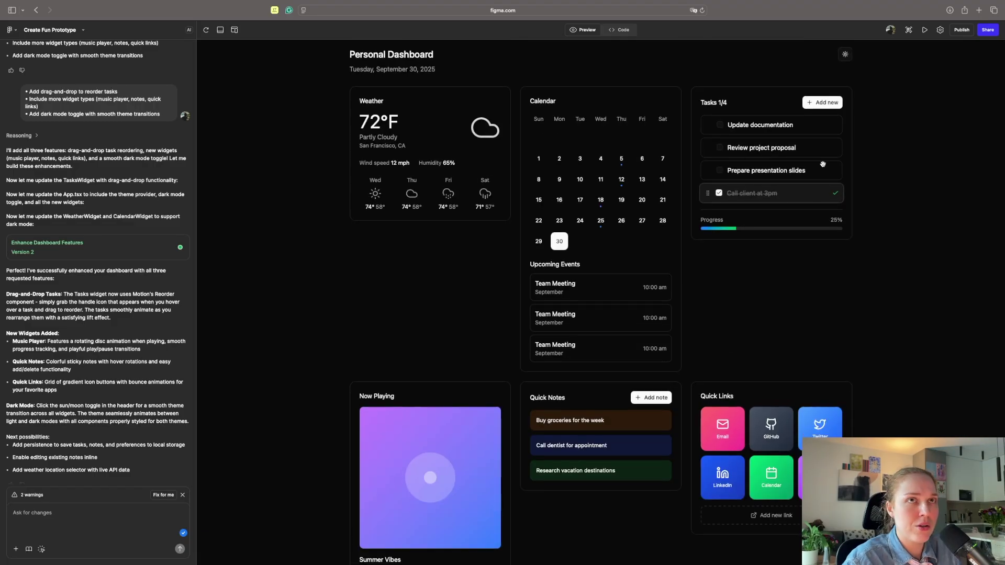
{"action": "left_click", "coordinate": [845, 55]}
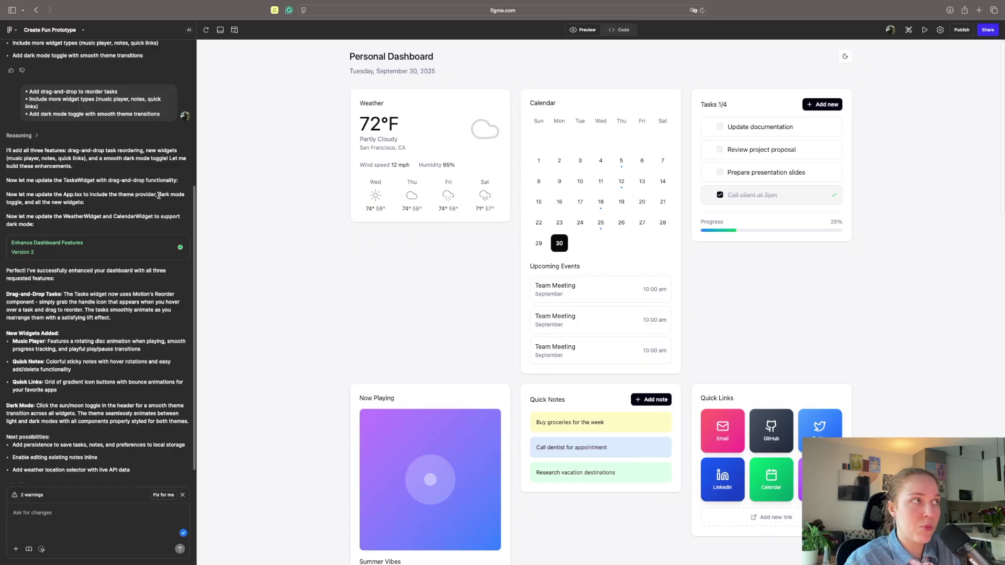
{"action": "scroll", "coordinate": [154, 204], "scroll_direction": "up", "scroll_amount": 5}
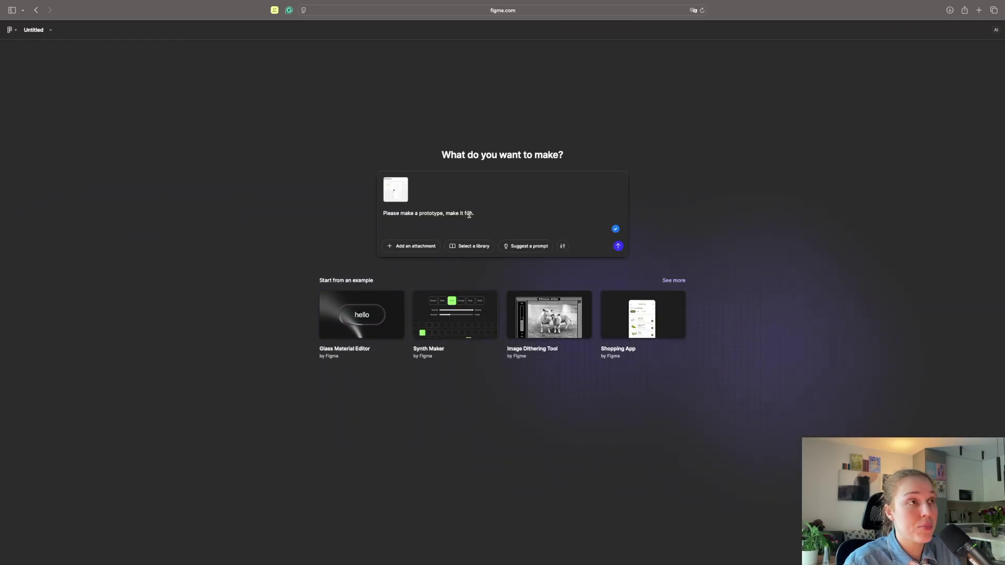
Set Radix Themes (Community) as the design library and resubmit the fun dashboard prompt.
{"action": "left_click", "coordinate": [470, 245]}
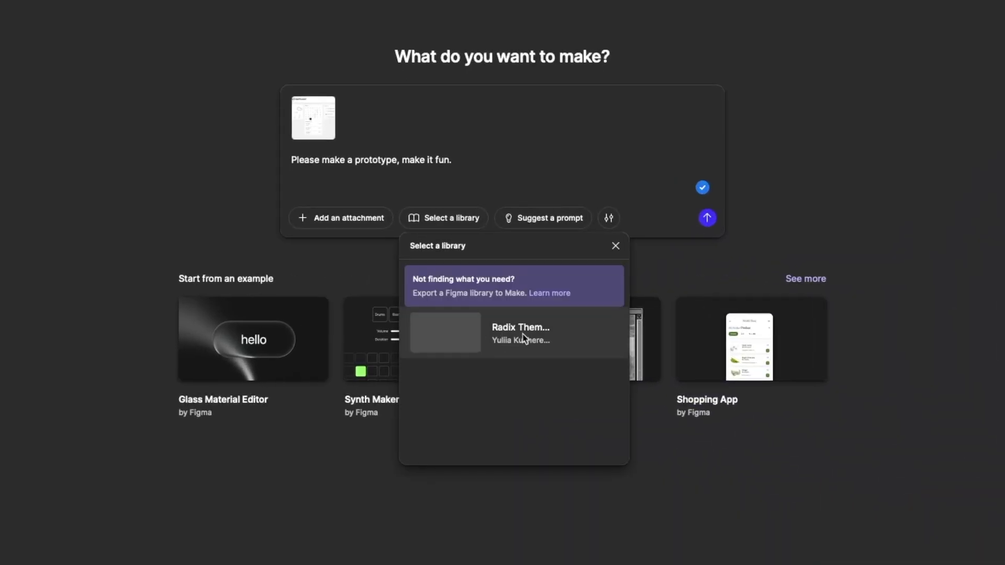
{"action": "left_click", "coordinate": [524, 337]}
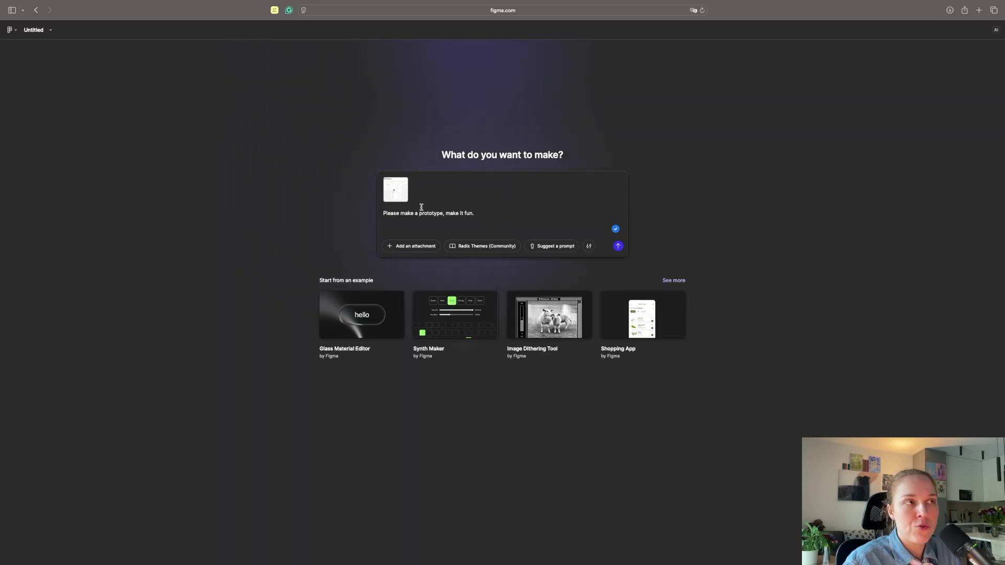
{"action": "left_click", "coordinate": [618, 246]}
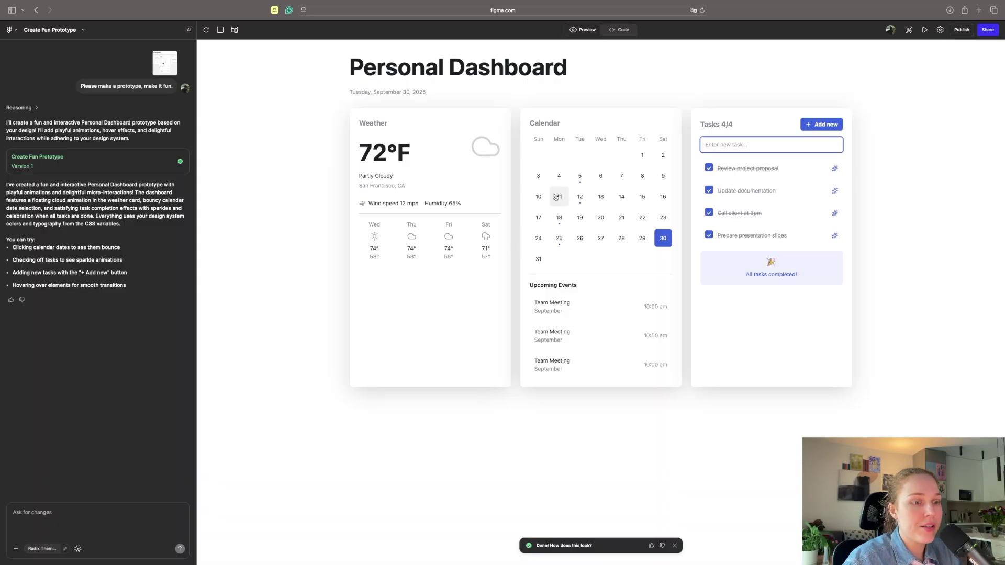
Dismiss the new-task box, select calendar dates 25, 18, 12 and 5, then leave via the main menu.
{"action": "left_click", "coordinate": [486, 240]}
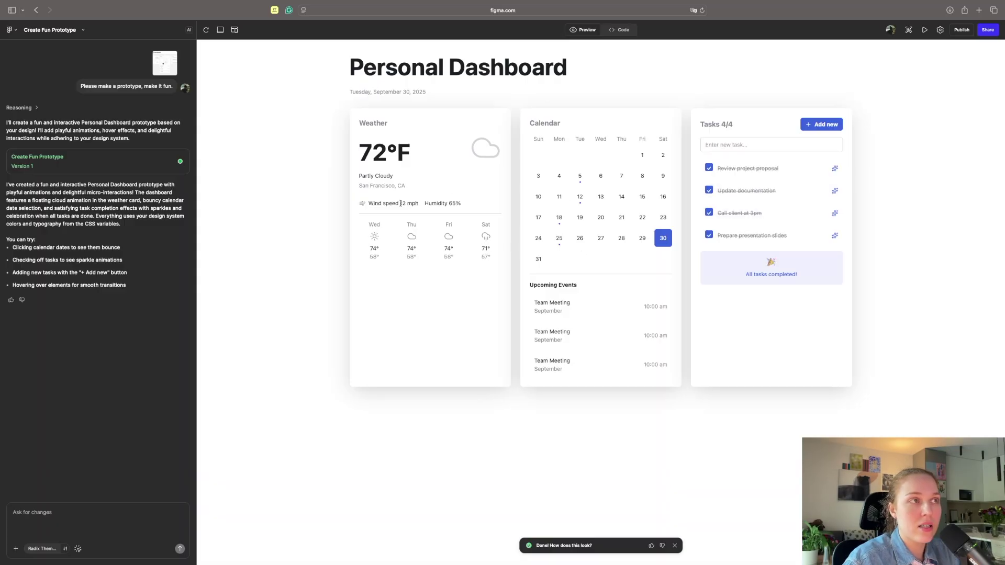
{"action": "left_click", "coordinate": [558, 238]}
{"action": "left_click", "coordinate": [559, 217]}
{"action": "left_click", "coordinate": [580, 197]}
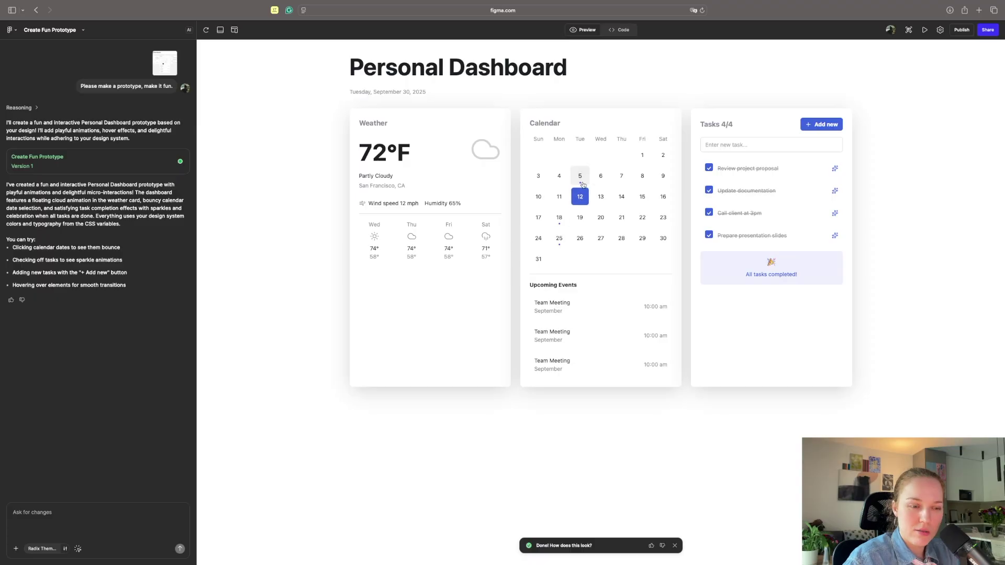
{"action": "left_click", "coordinate": [581, 183]}
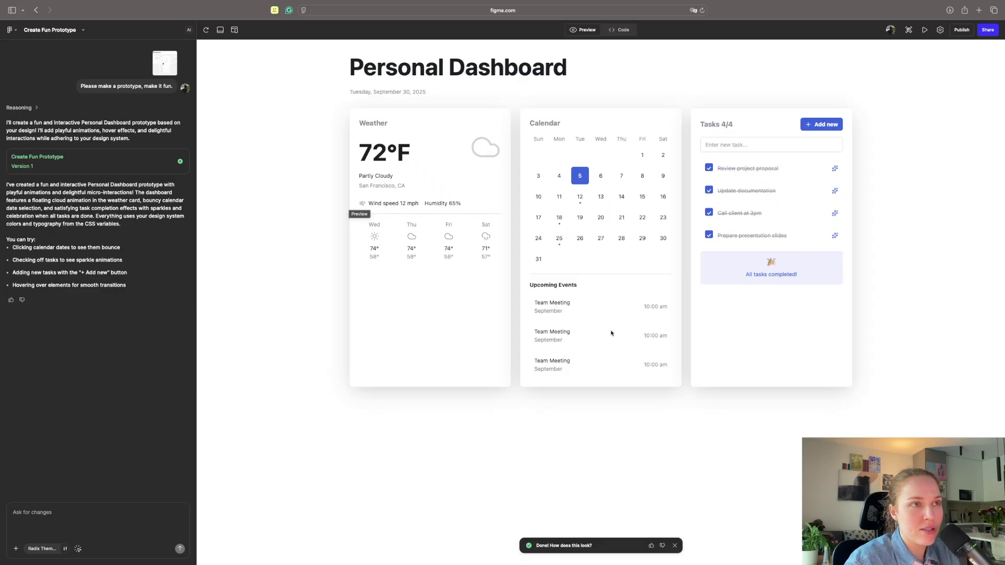
{"action": "left_click", "coordinate": [10, 30]}
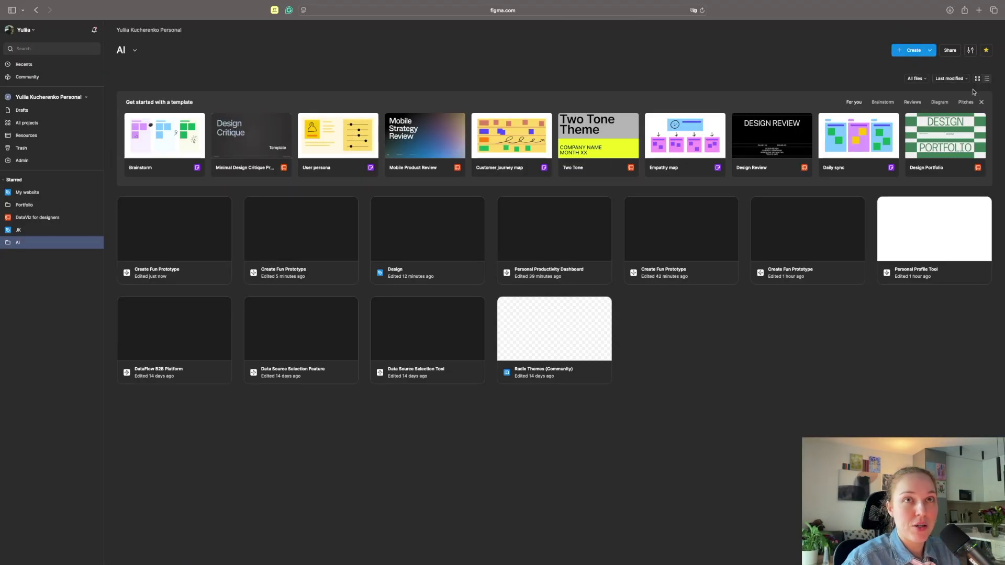
Create a new Make file with the floating-particles-on-hover button prompt pasted in, then open a new browser tab.
{"action": "left_click", "coordinate": [929, 51]}
{"action": "left_click", "coordinate": [933, 148]}
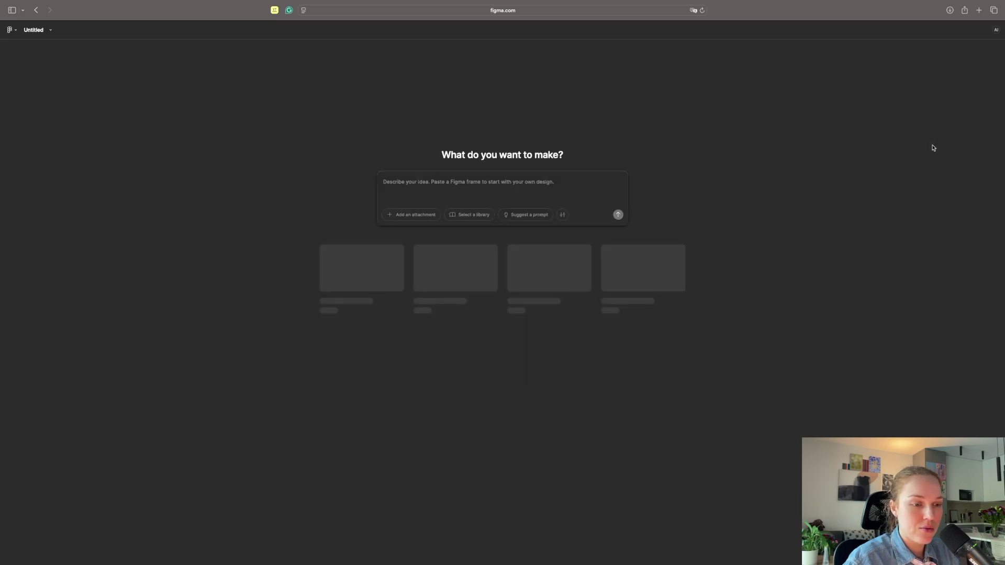
{"action": "left_click", "coordinate": [529, 188]}
{"action": "type", "text": "Create a button that generates floating particles around the cursor on hover."}
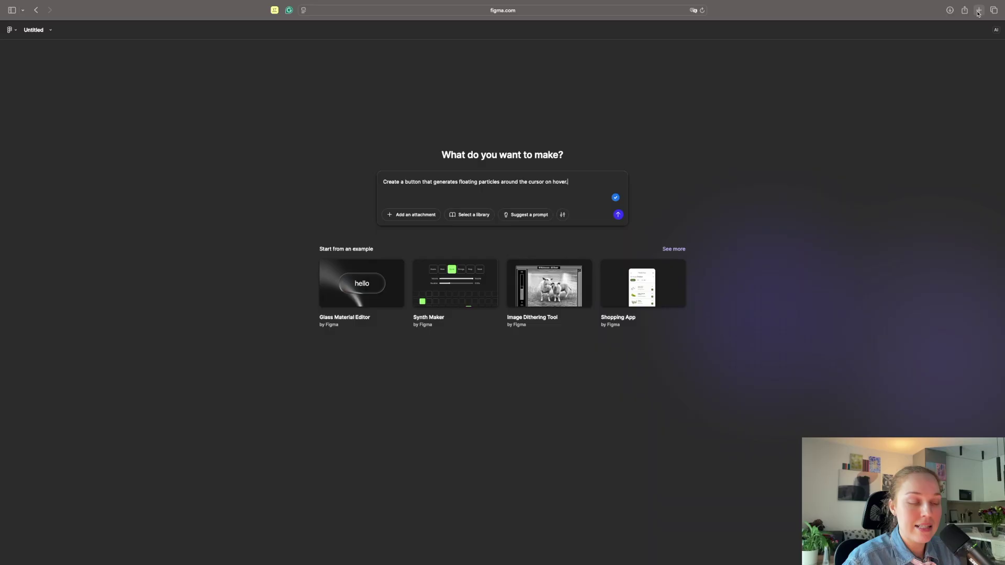
{"action": "left_click", "coordinate": [977, 11]}
Go to dribbble.com and open the Farmer Goose With Pitchfork Logo shot.
{"action": "type", "text": "dribble"}
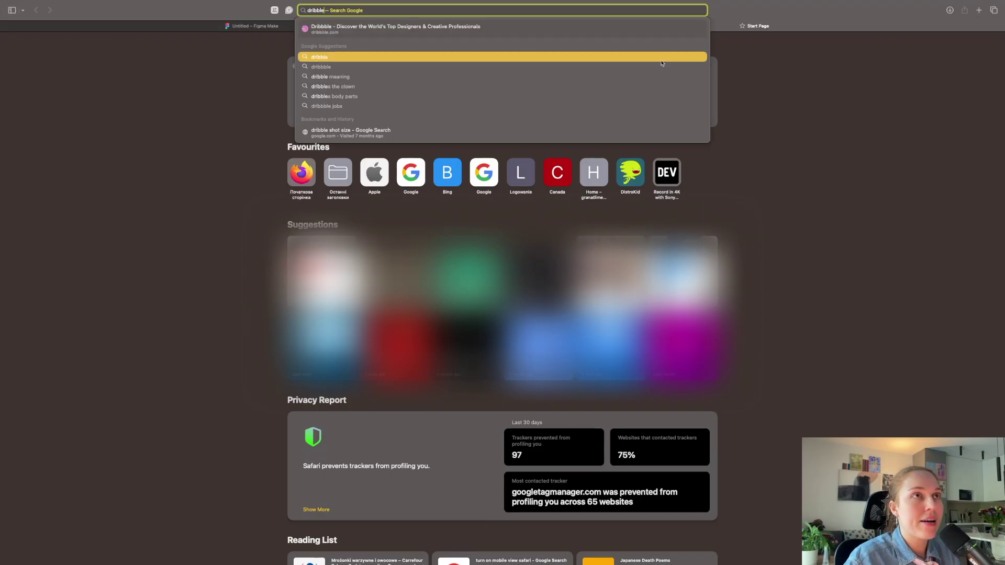
{"action": "key", "text": "Up"}
{"action": "key", "text": "Return"}
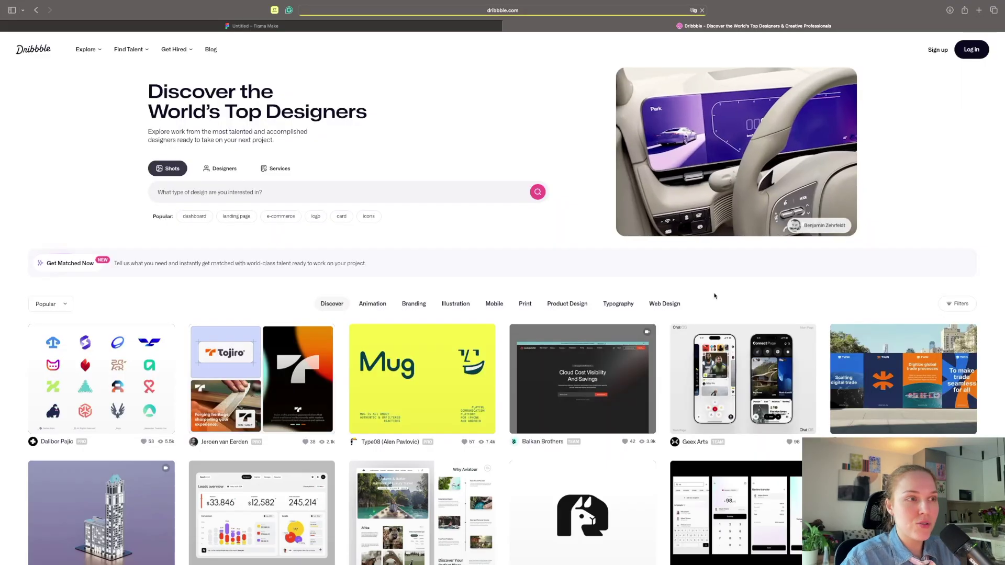
{"action": "left_click", "coordinate": [291, 119]}
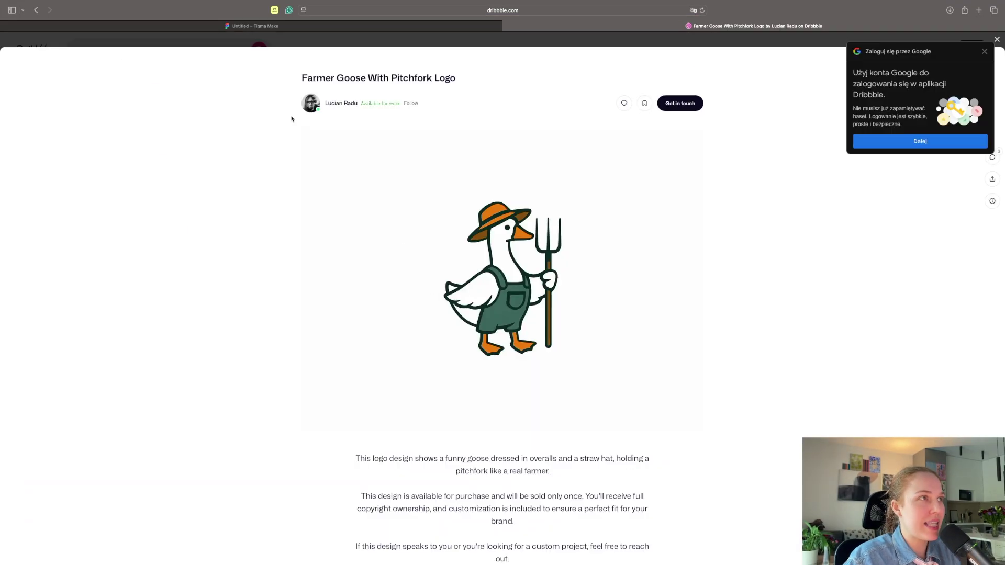
Copy the goose logo image and add "Please be inspired by pictire attached." to the prompt.
{"action": "right_click", "coordinate": [535, 244]}
{"action": "left_click", "coordinate": [554, 391]}
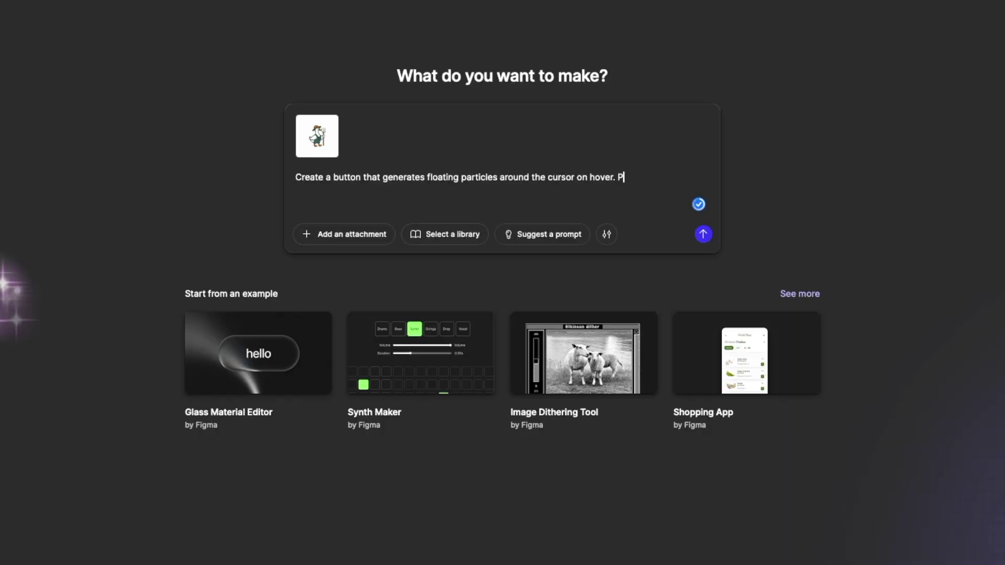
{"action": "type", "text": "lease be inspired by pictire a"}
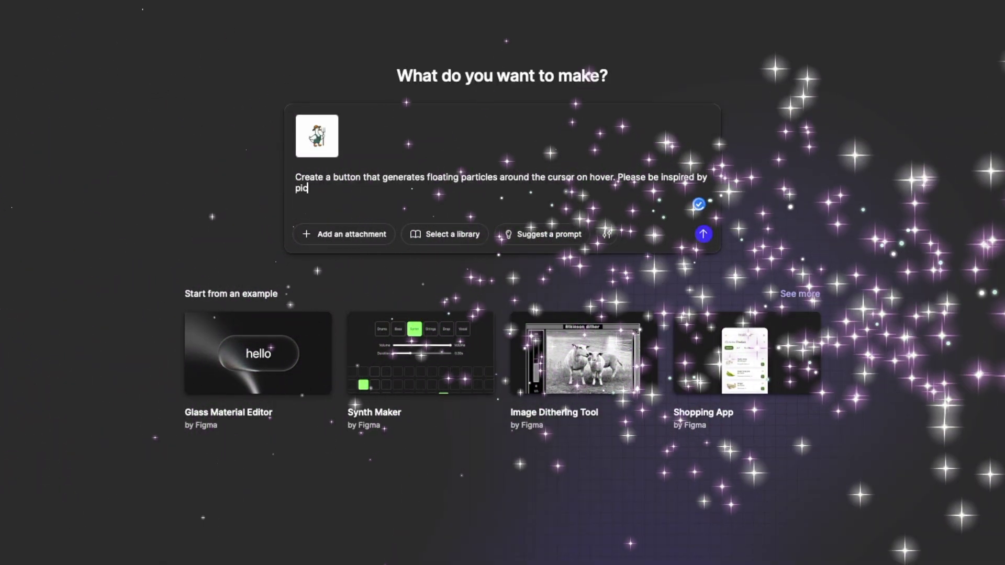
{"action": "type", "text": "ttached."}
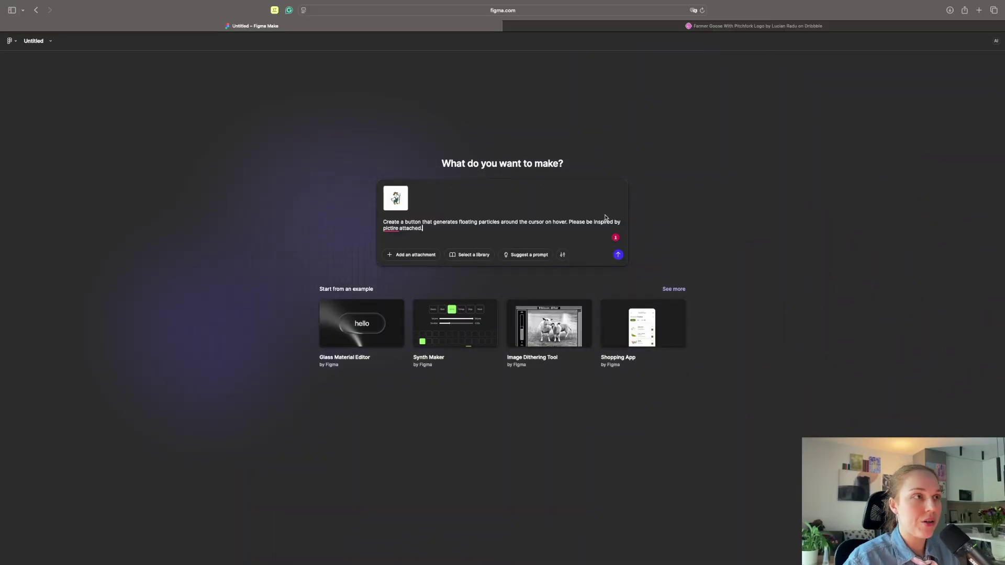
Correct 'pictire' to 'picture' from the spelling suggestions and send the particle-button prompt.
{"action": "left_click", "coordinate": [386, 228]}
{"action": "right_click", "coordinate": [385, 227]}
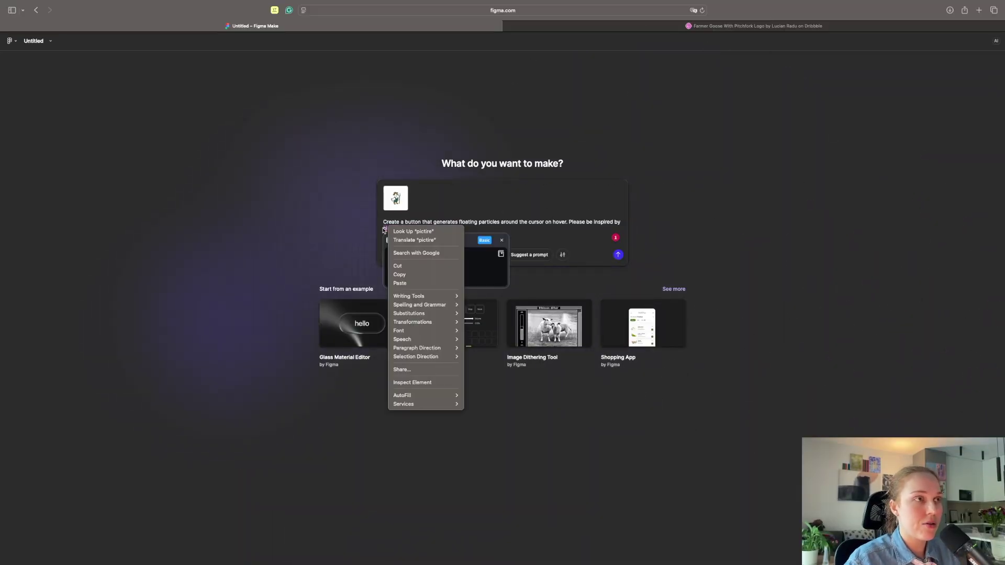
{"action": "left_click", "coordinate": [416, 279]}
{"action": "left_click", "coordinate": [399, 278]}
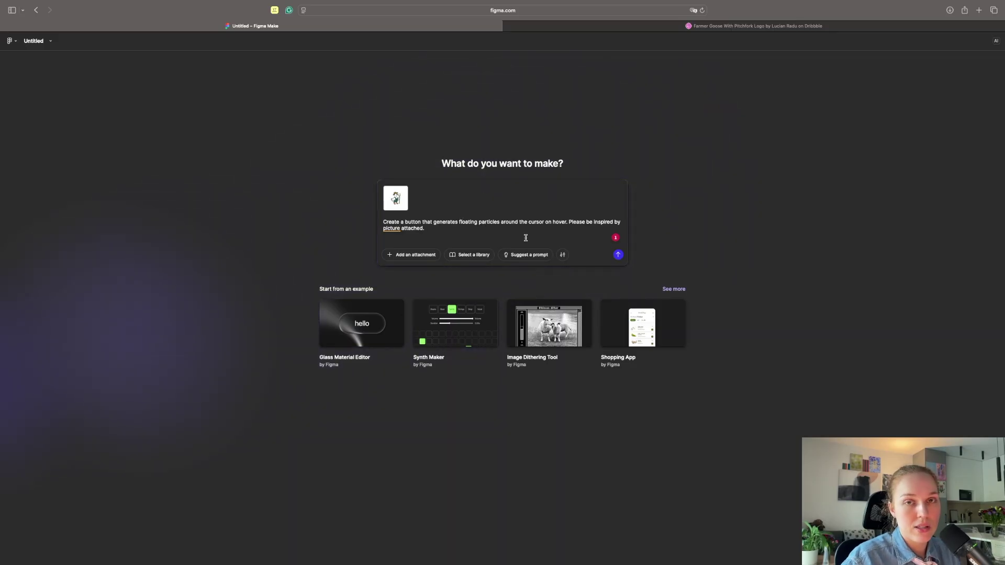
{"action": "left_click", "coordinate": [617, 255]}
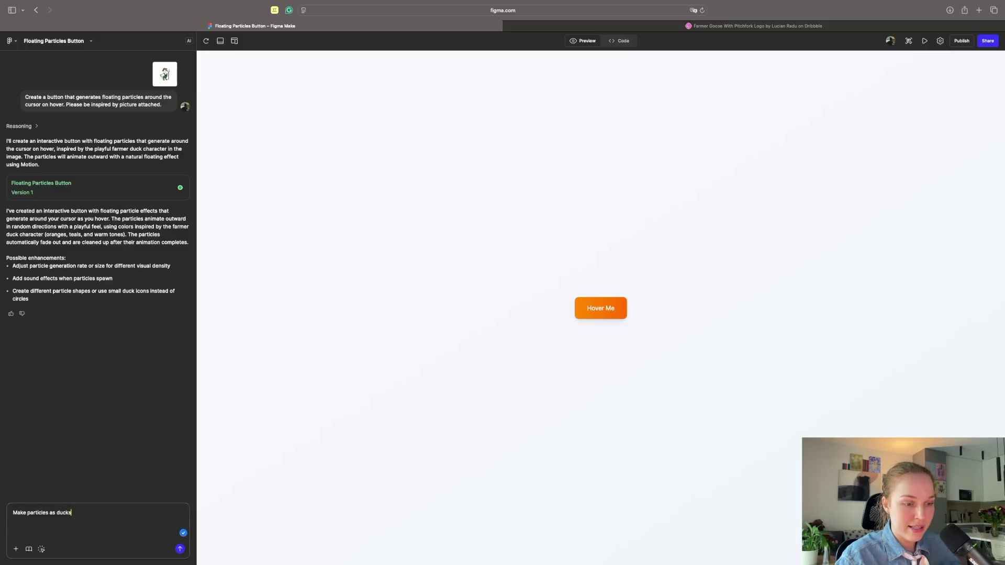
Send the request 'Make particles as ducks' to turn the particles into ducks.
{"action": "key", "text": "Return"}
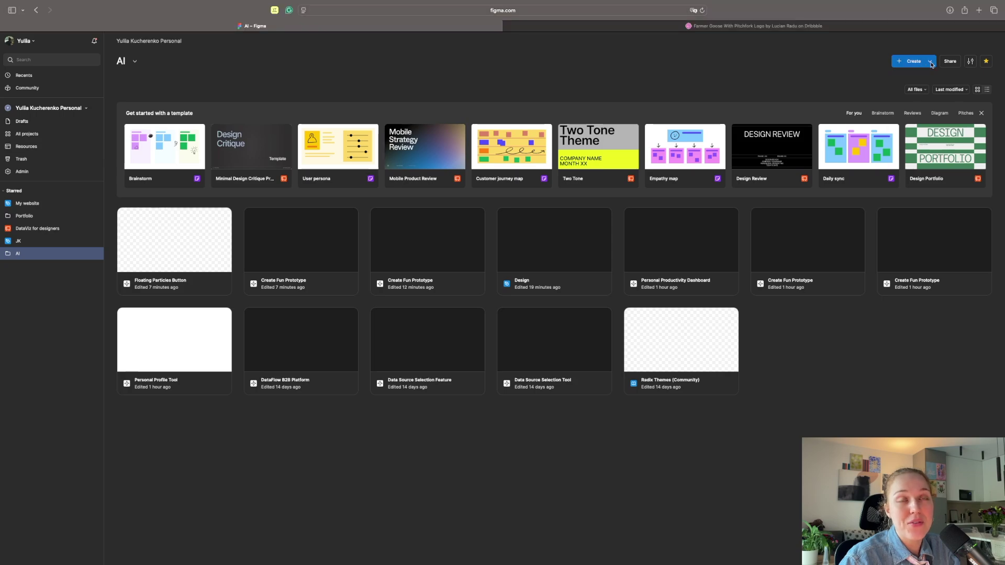
Start a new Make file, paste the hand-drawn task-list sketch, and preview it full size.
{"action": "left_click", "coordinate": [932, 63]}
{"action": "left_click", "coordinate": [922, 162]}
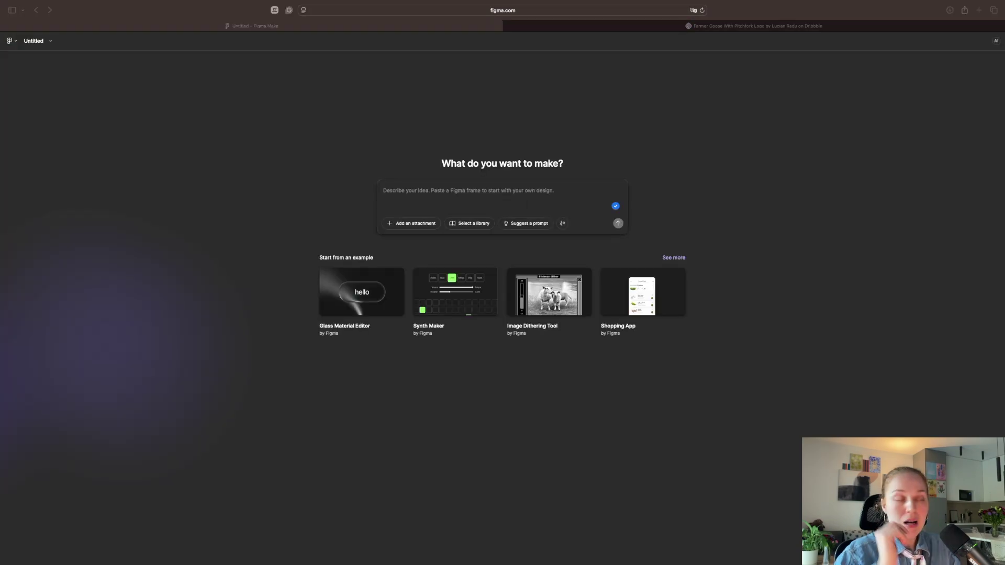
{"action": "key", "text": "super+v"}
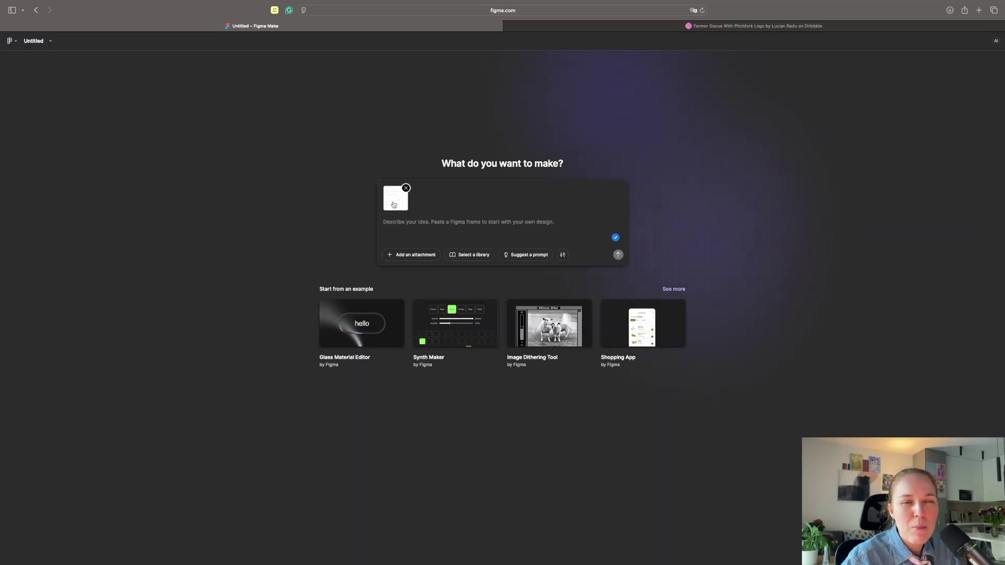
{"action": "left_click", "coordinate": [393, 204]}
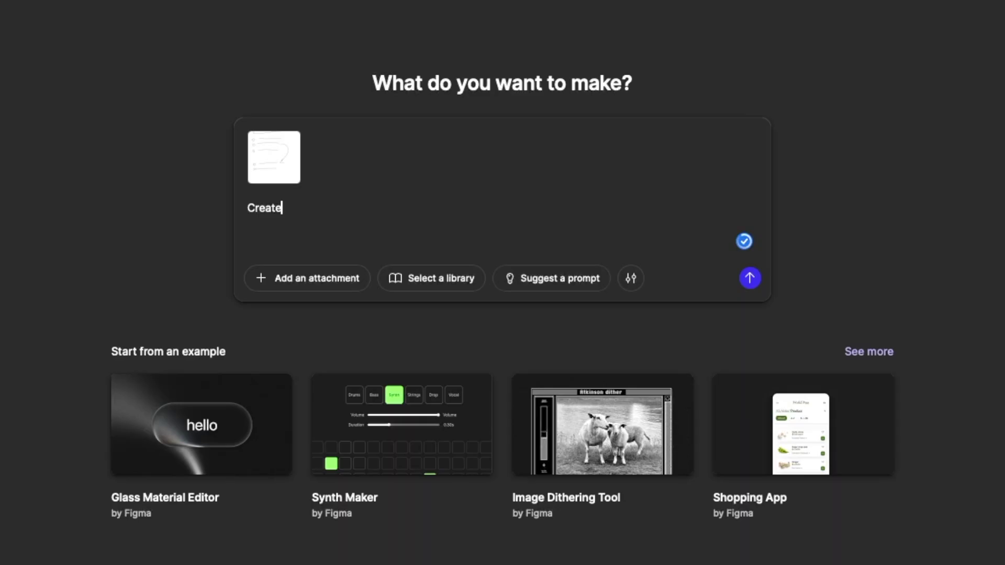
Type 'a design fro' into the prompt, preview and close the sketch, then select the prompt text.
{"action": "type", "text": "a design from it"}
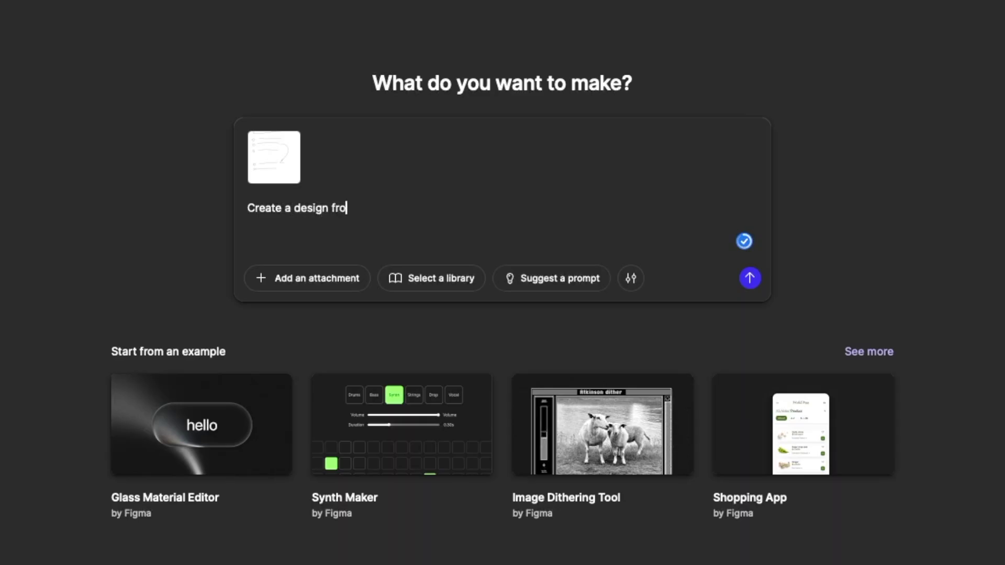
{"action": "left_click", "coordinate": [285, 151]}
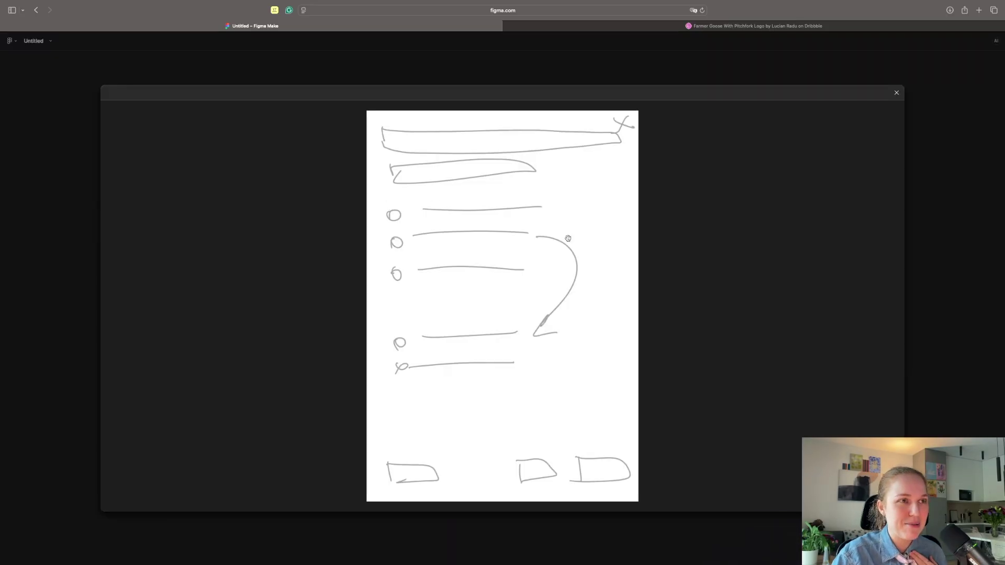
{"action": "left_click", "coordinate": [896, 93]}
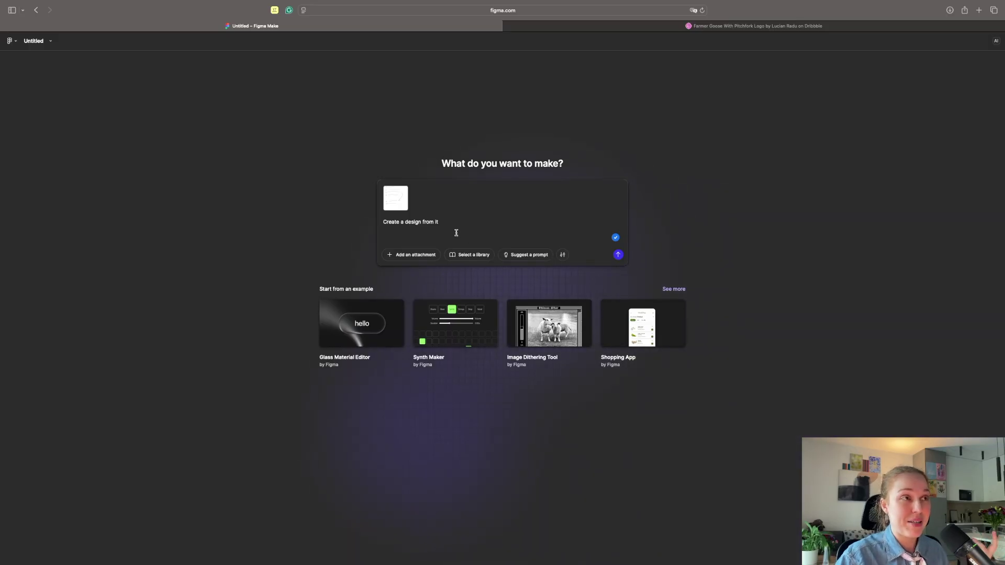
{"action": "left_click_drag", "start_coordinate": [475, 222], "coordinate": [360, 225]}
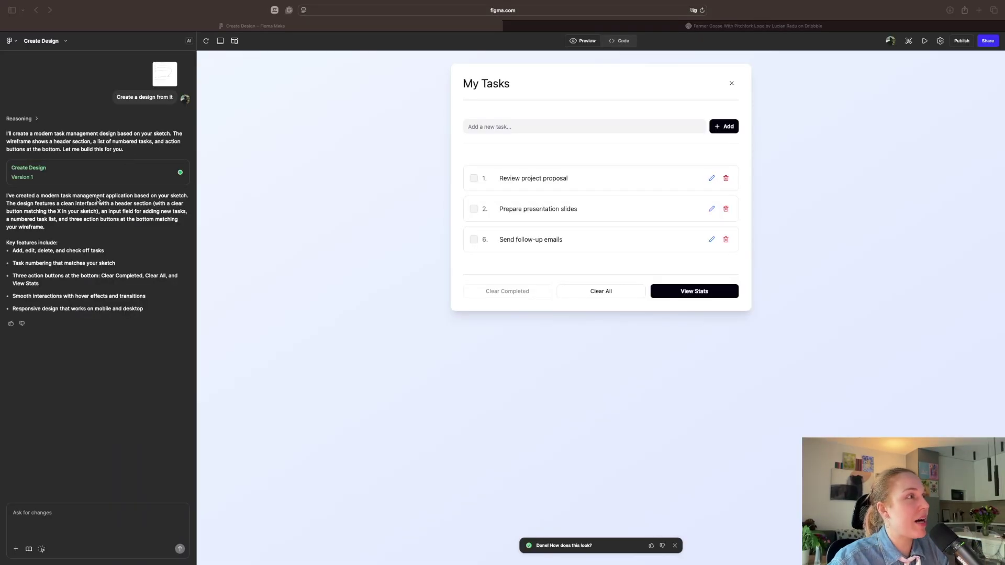
Compare with the original sketch, clear all tasks, then reload the preview to restore them.
{"action": "left_click", "coordinate": [164, 79]}
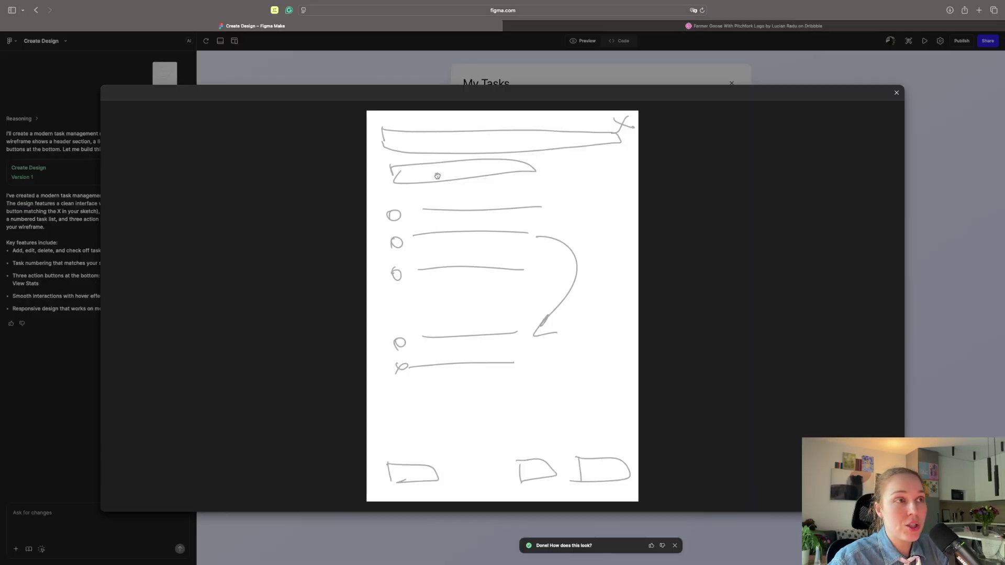
{"action": "left_click", "coordinate": [700, 96]}
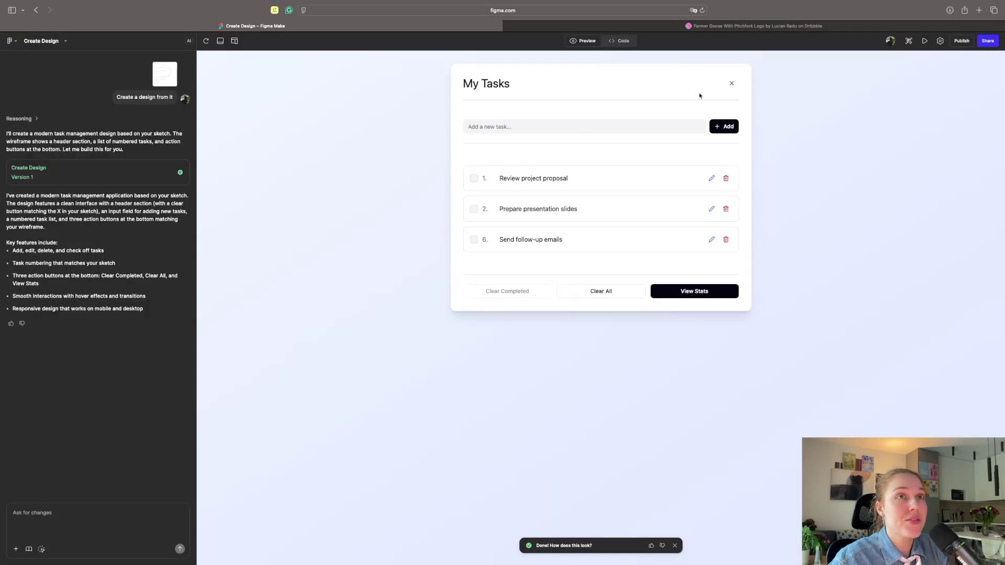
{"action": "left_click", "coordinate": [731, 83]}
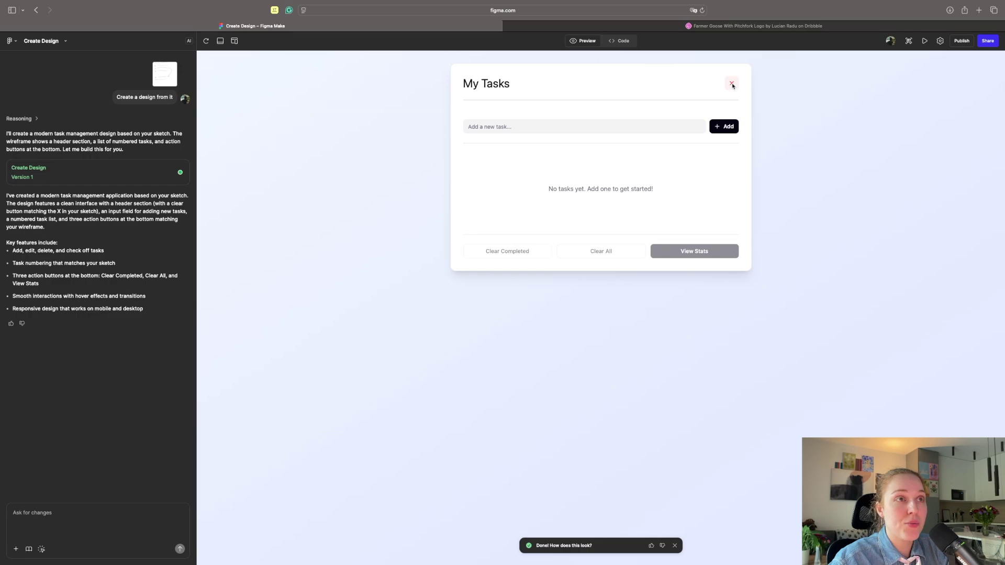
{"action": "left_click", "coordinate": [206, 41]}
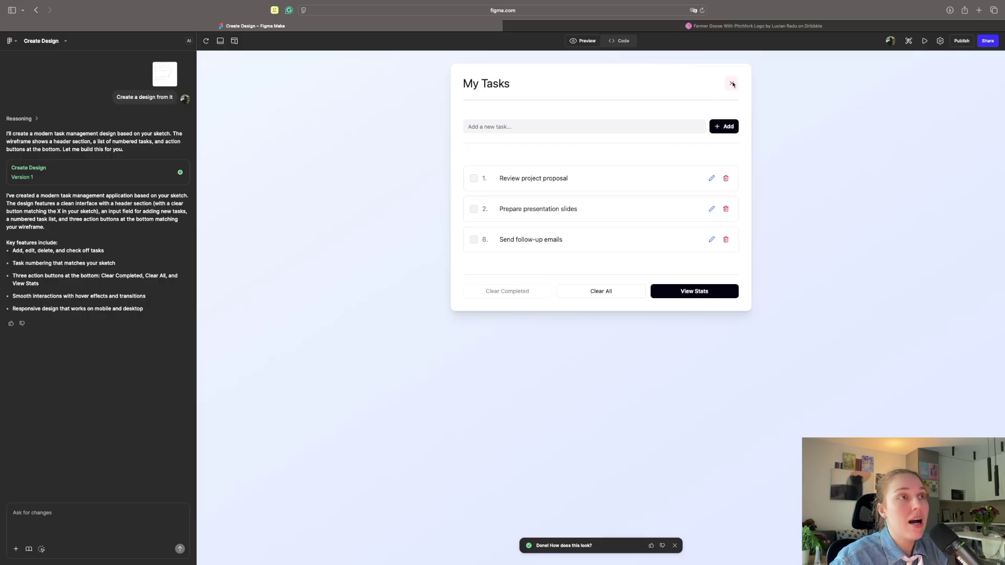
Mark Review project proposal and Prepare presentation slides done, try editing a task, and view the stats.
{"action": "left_click", "coordinate": [473, 179]}
{"action": "left_click", "coordinate": [474, 210]}
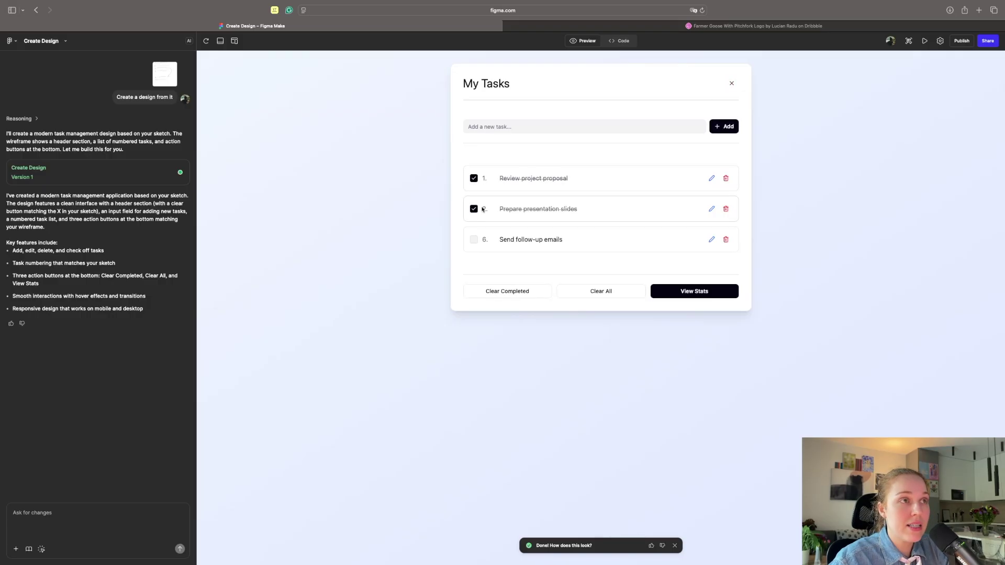
{"action": "left_click", "coordinate": [711, 179]}
{"action": "left_click", "coordinate": [713, 179]}
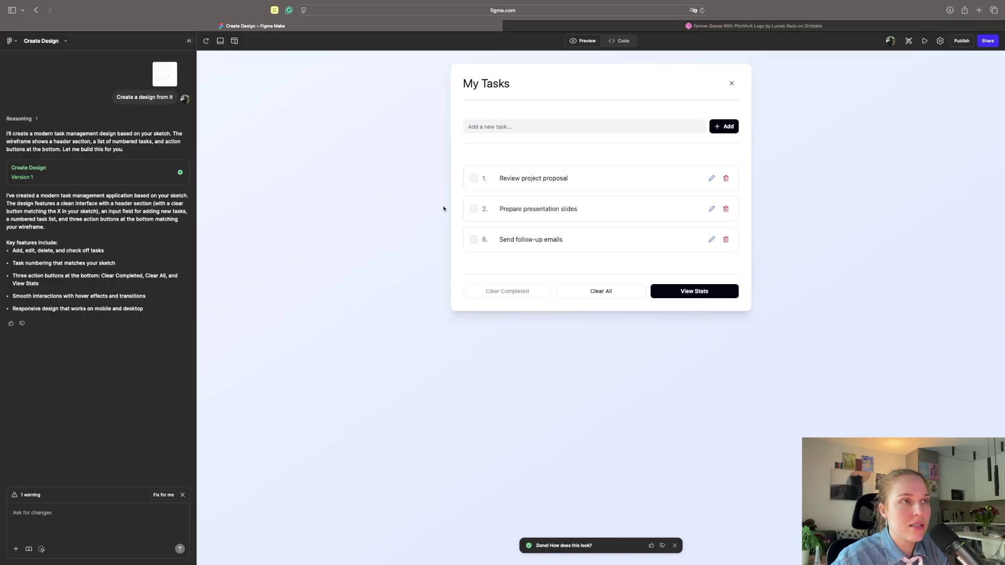
{"action": "left_click", "coordinate": [474, 209]}
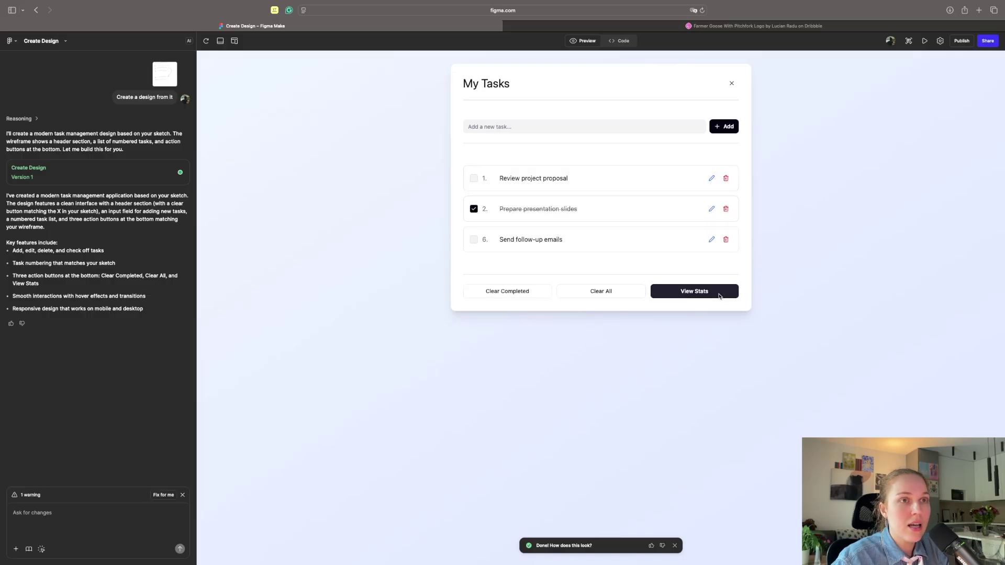
{"action": "left_click", "coordinate": [694, 290]}
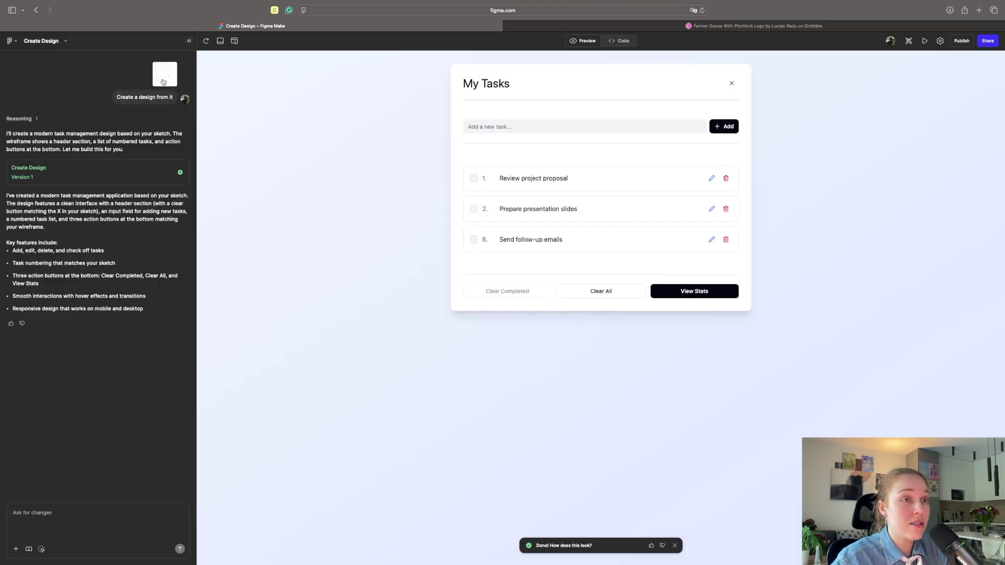
View the original sketch once more, then go back to the AI project's file list.
{"action": "left_click", "coordinate": [163, 82]}
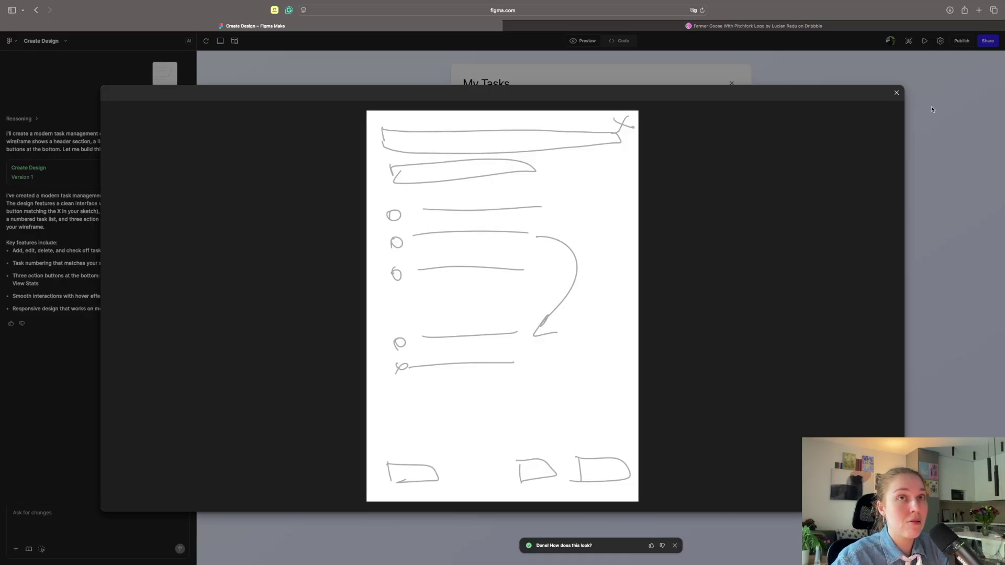
{"action": "left_click", "coordinate": [895, 93]}
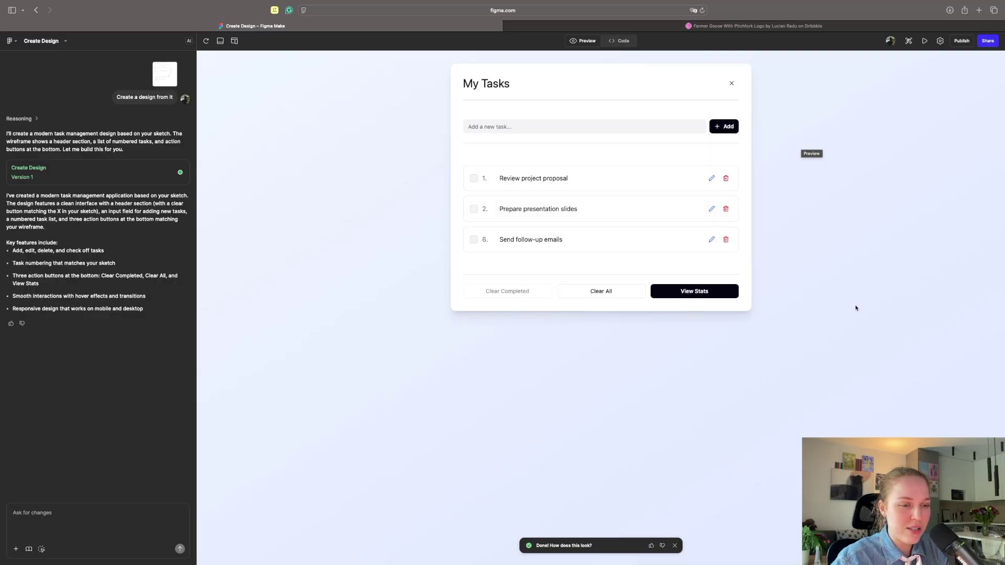
{"action": "left_click", "coordinate": [11, 41]}
{"action": "left_click", "coordinate": [20, 61]}
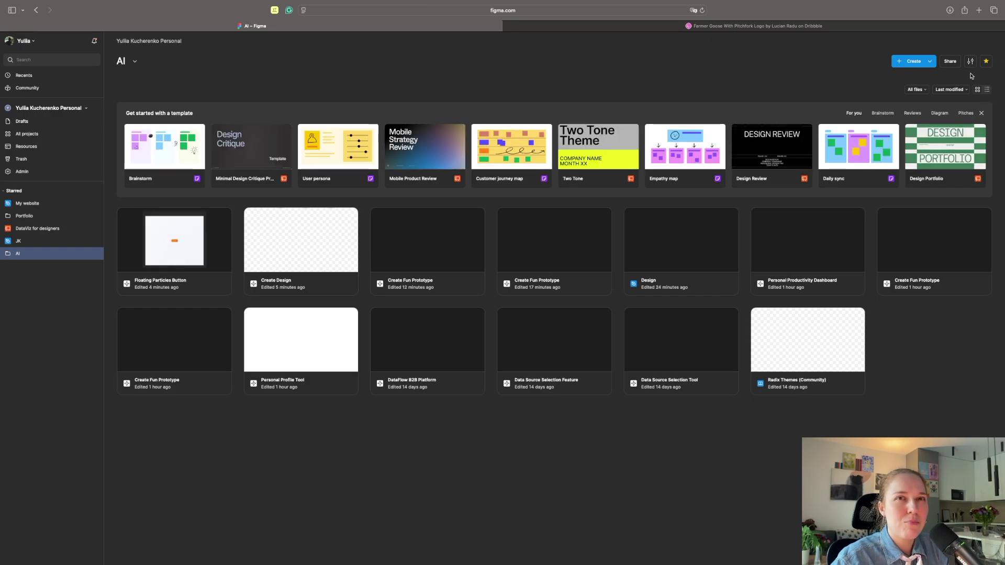
Create an empty Untitled Make file and return to the AI project's files with Cmd+[.
{"action": "left_click", "coordinate": [929, 61]}
{"action": "left_click", "coordinate": [921, 158]}
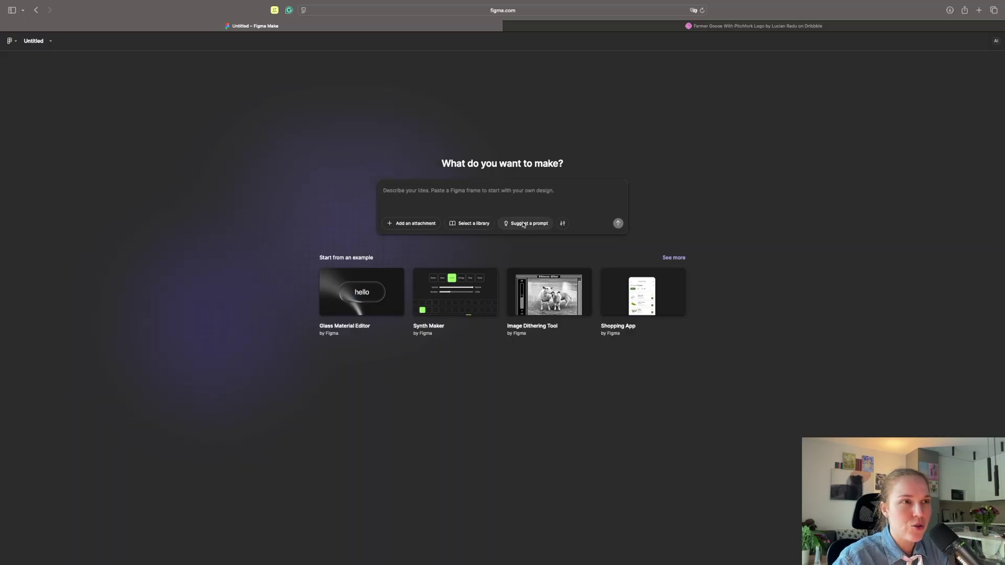
{"action": "left_click", "coordinate": [529, 214]}
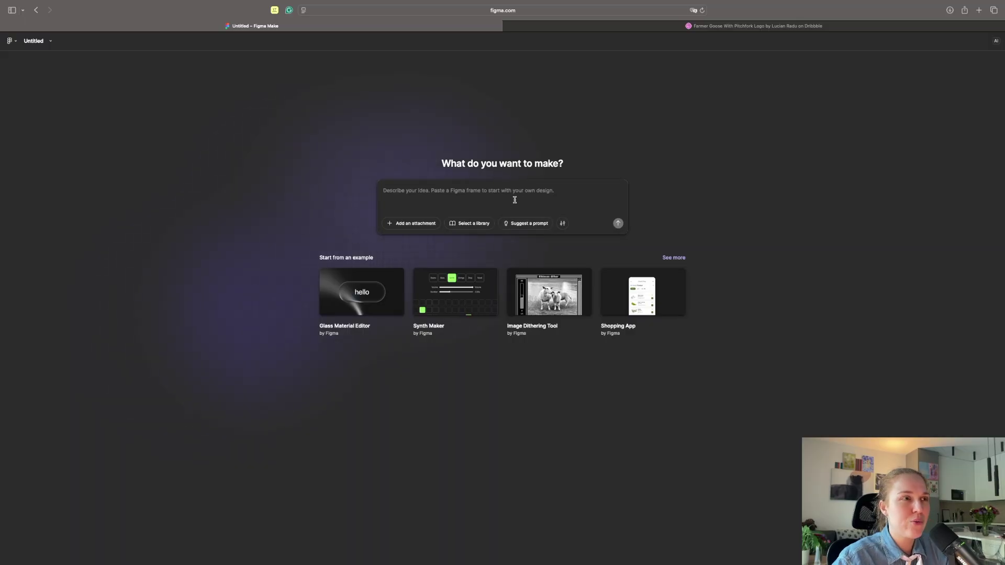
{"action": "key", "text": "super+bracketleft"}
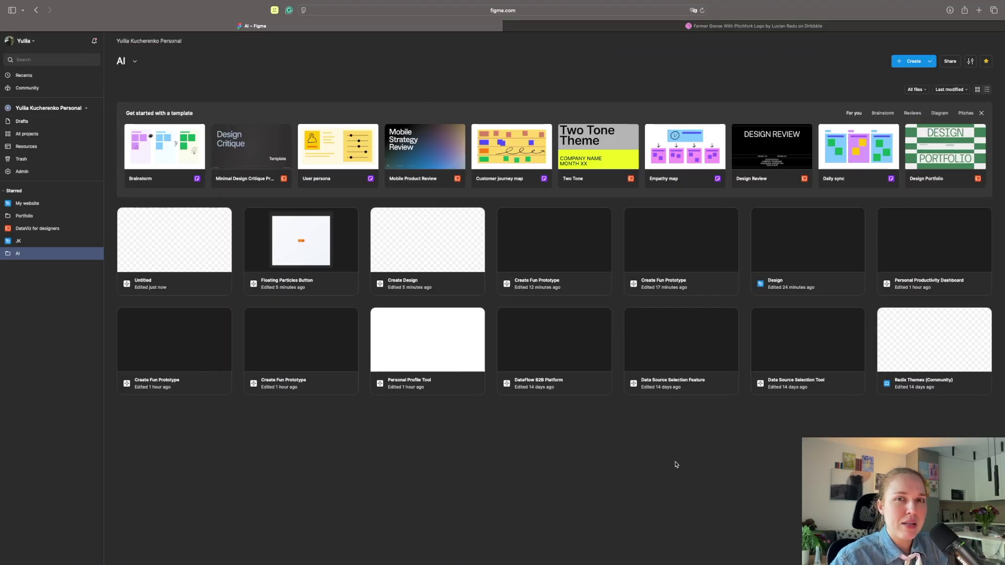